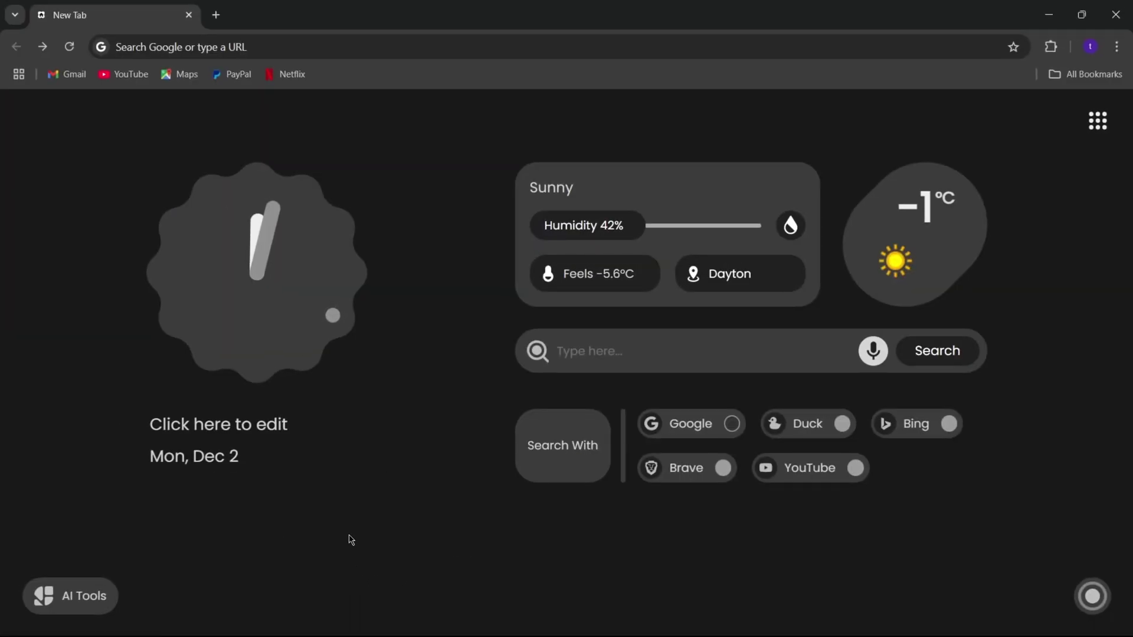
Step: Search Google for Humanizer.pro and open the Humanizer.Pro website from the results
{"action": "left_click", "coordinate": [598, 342]}
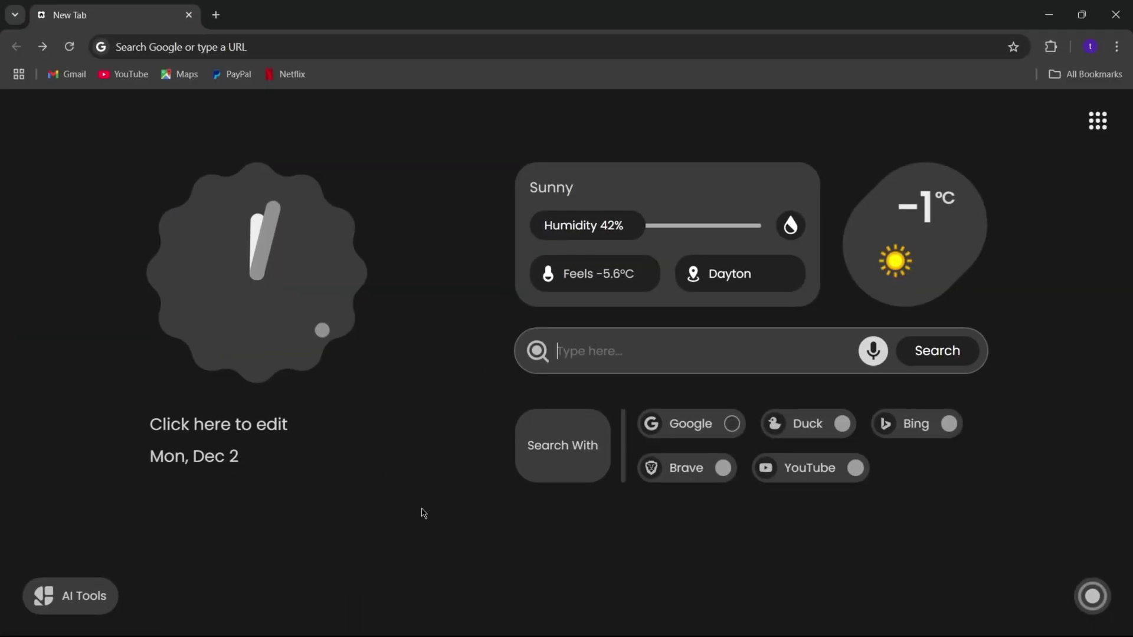
{"action": "type", "text": "Humani"}
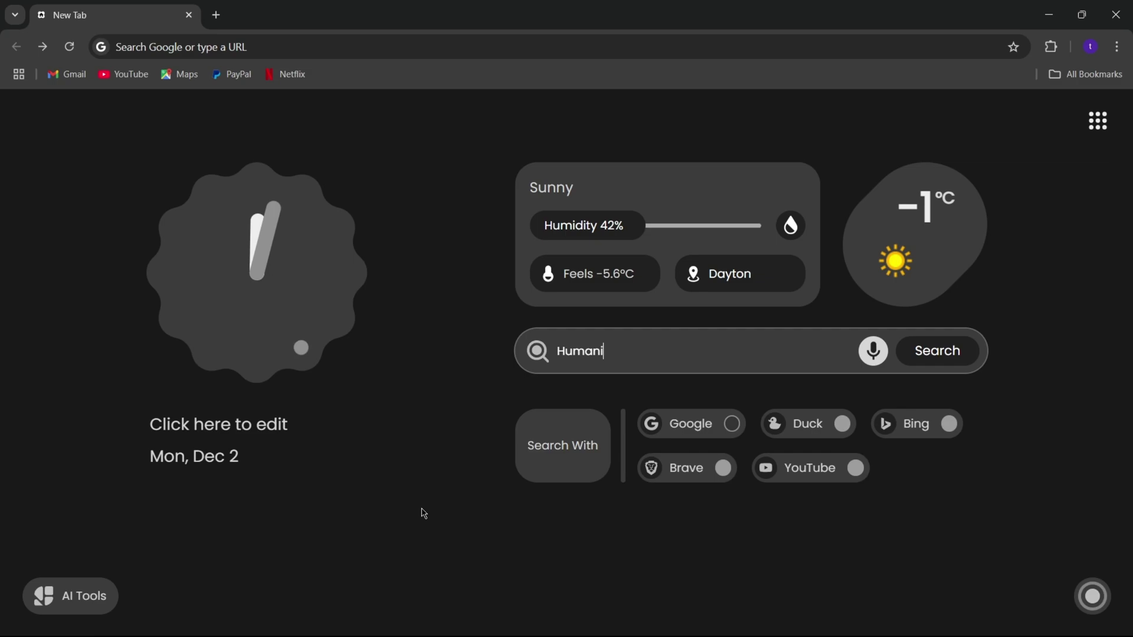
{"action": "type", "text": "zer.pro"}
{"action": "key", "text": "Return"}
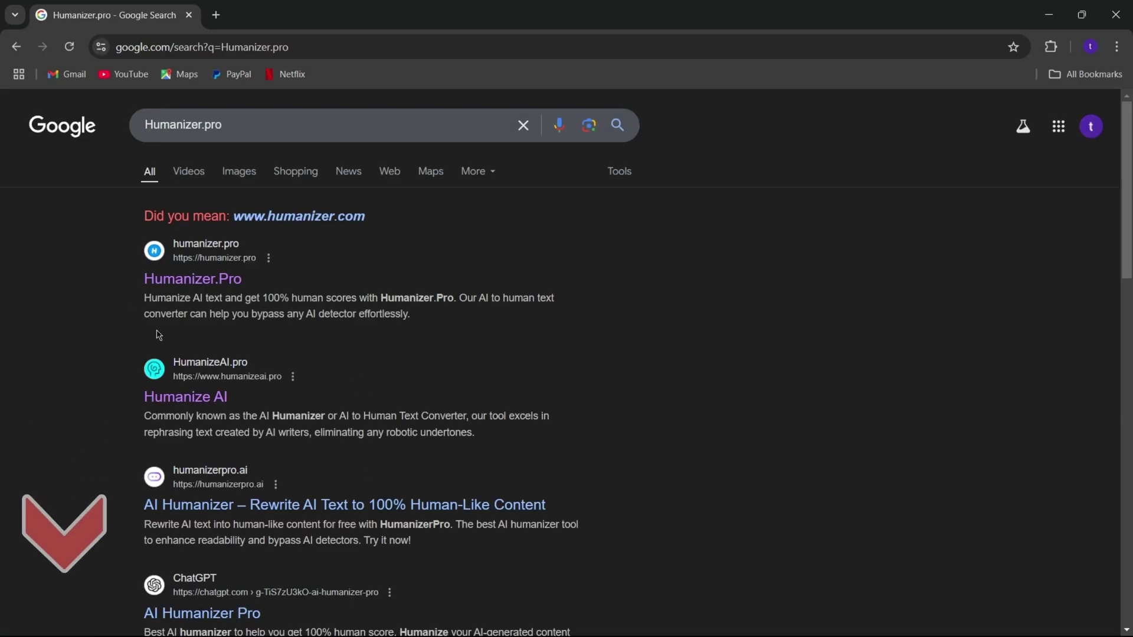
{"action": "left_click", "coordinate": [224, 280]}
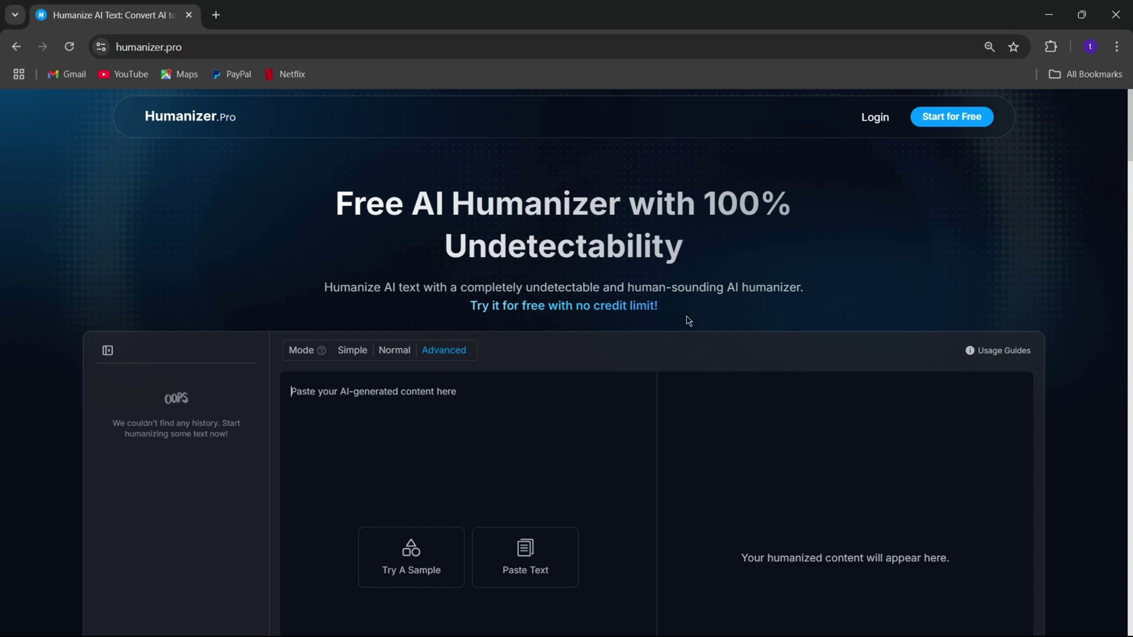
{"action": "key", "text": "ctrl+minus"}
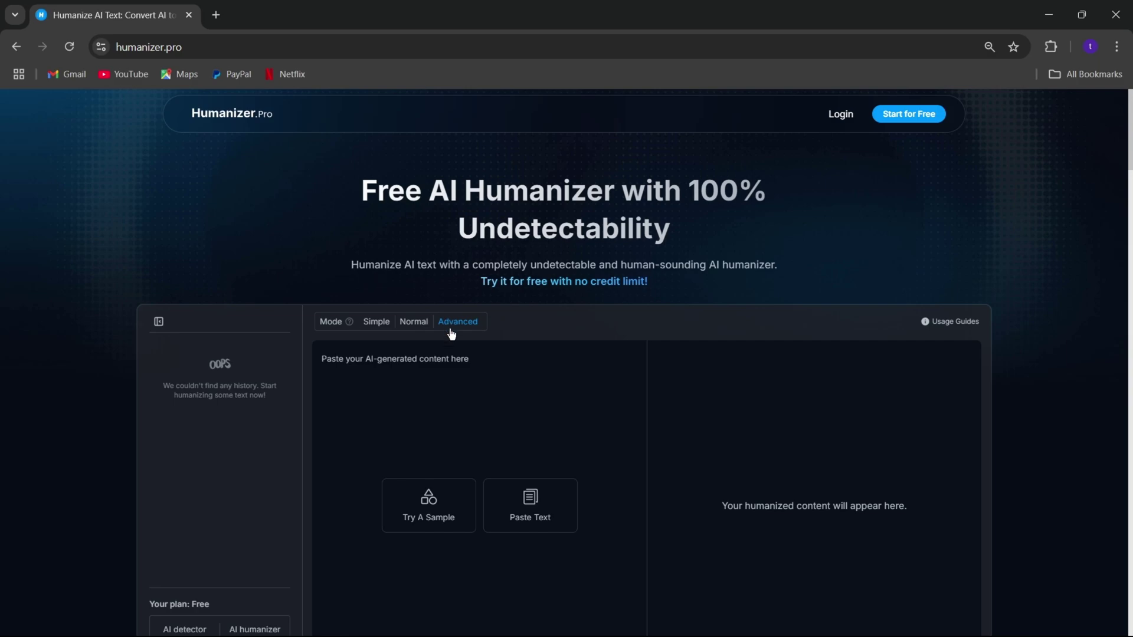
{"action": "scroll", "coordinate": [359, 405], "scroll_direction": "down", "scroll_amount": 3}
{"action": "scroll", "coordinate": [589, 438], "scroll_direction": "down", "scroll_amount": 6}
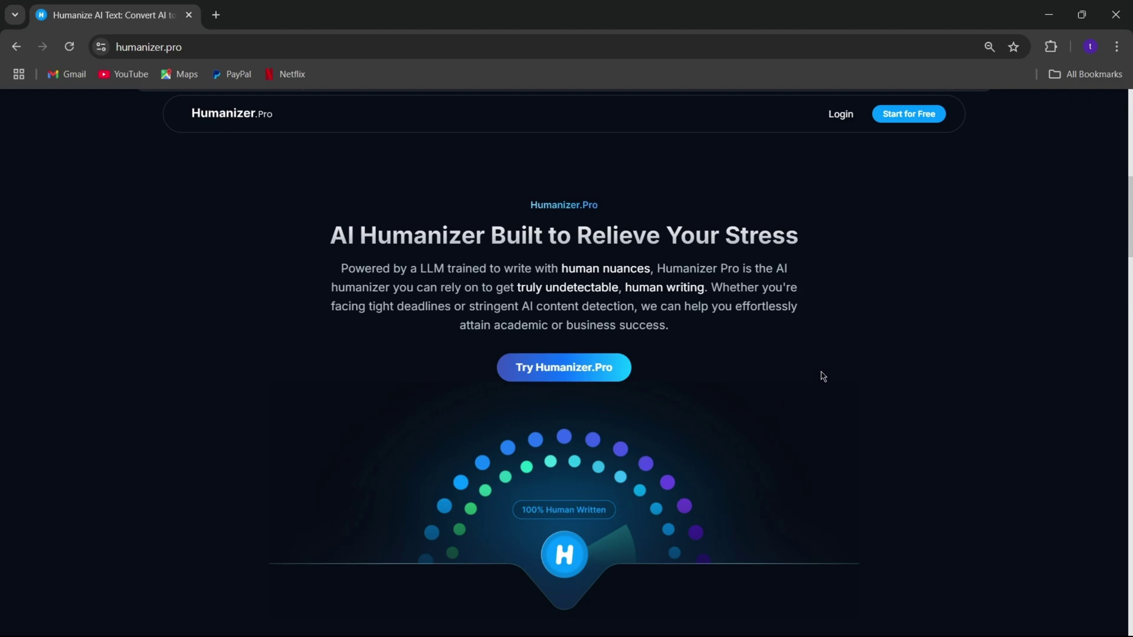
{"action": "scroll", "coordinate": [741, 430], "scroll_direction": "down", "scroll_amount": 7}
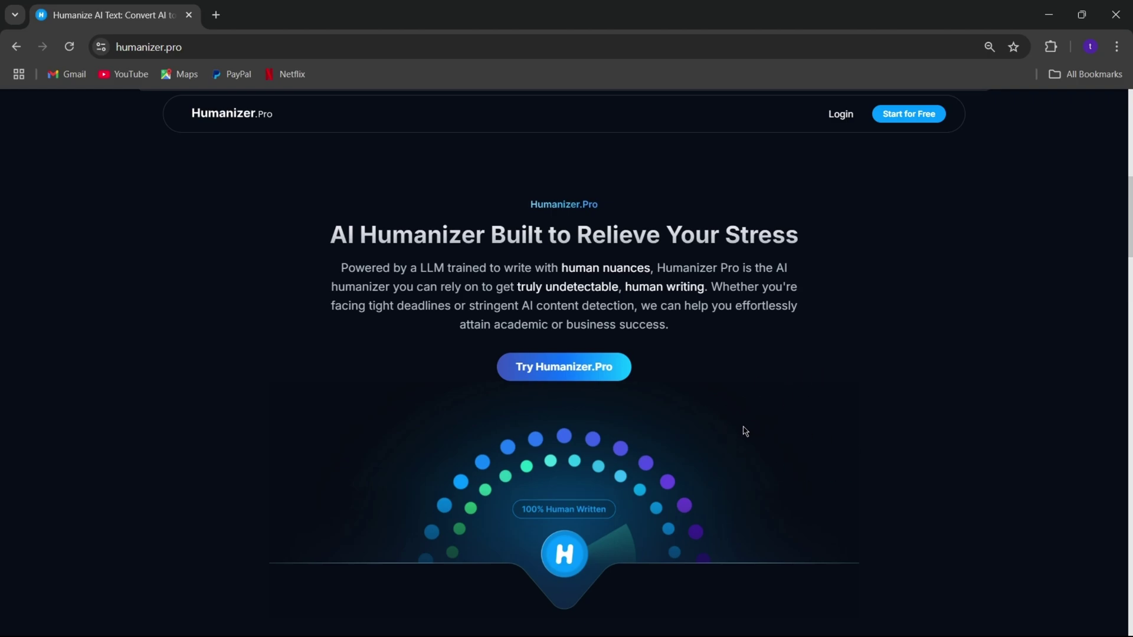
{"action": "scroll", "coordinate": [734, 401], "scroll_direction": "down", "scroll_amount": 2}
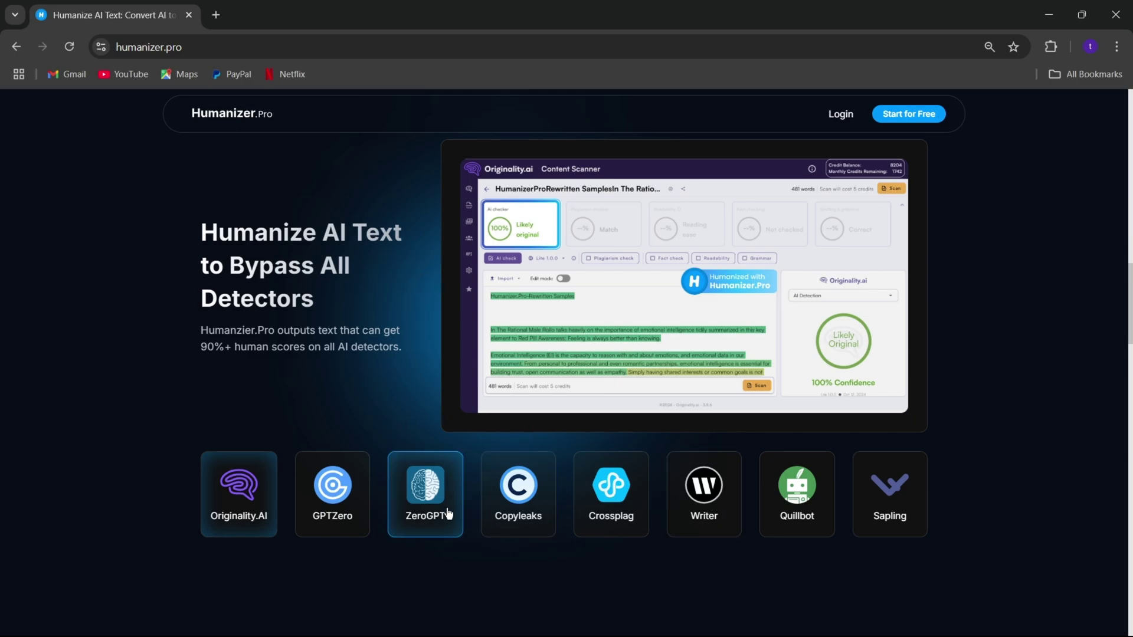
{"action": "scroll", "coordinate": [461, 508], "scroll_direction": "down", "scroll_amount": 5}
{"action": "scroll", "coordinate": [461, 505], "scroll_direction": "down", "scroll_amount": 3}
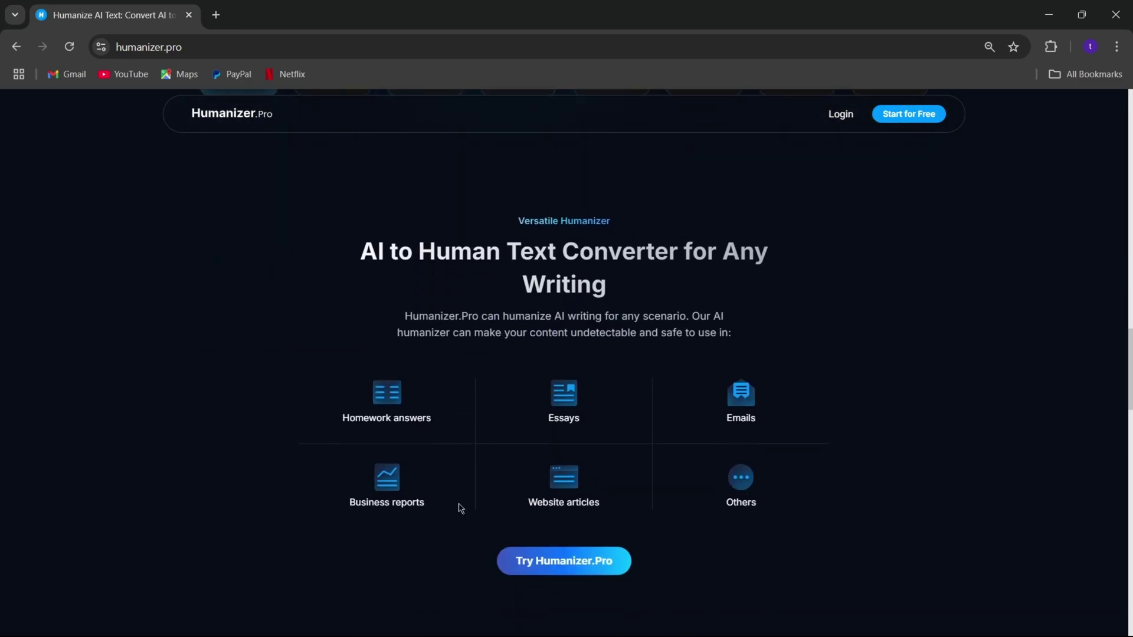
{"action": "scroll", "coordinate": [370, 499], "scroll_direction": "down", "scroll_amount": 1}
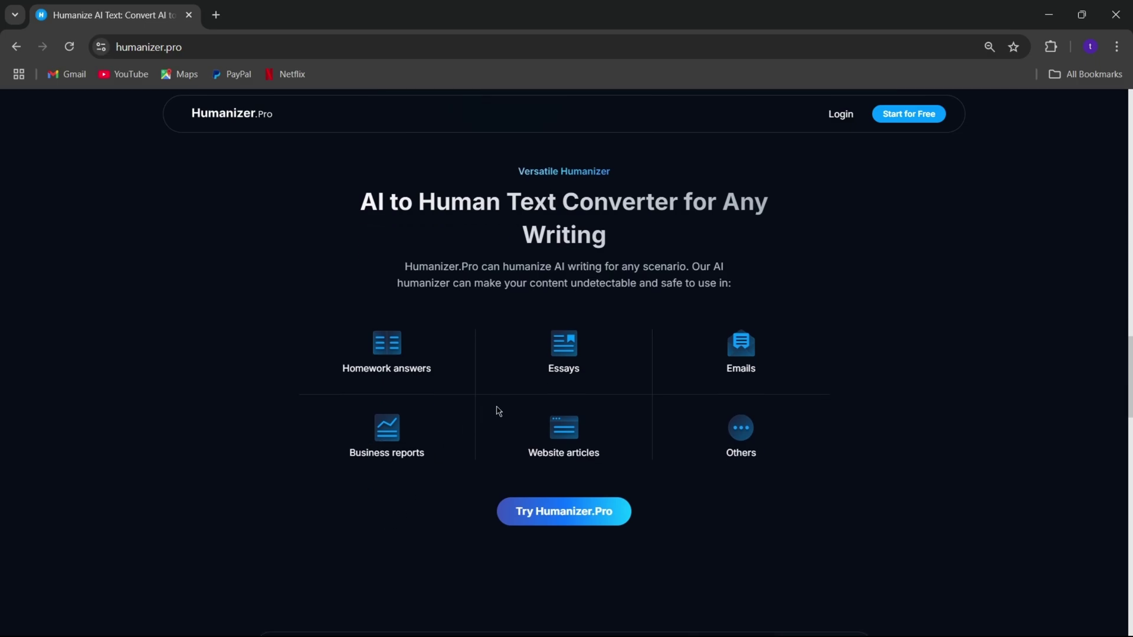
{"action": "scroll", "coordinate": [450, 531], "scroll_direction": "down", "scroll_amount": 7}
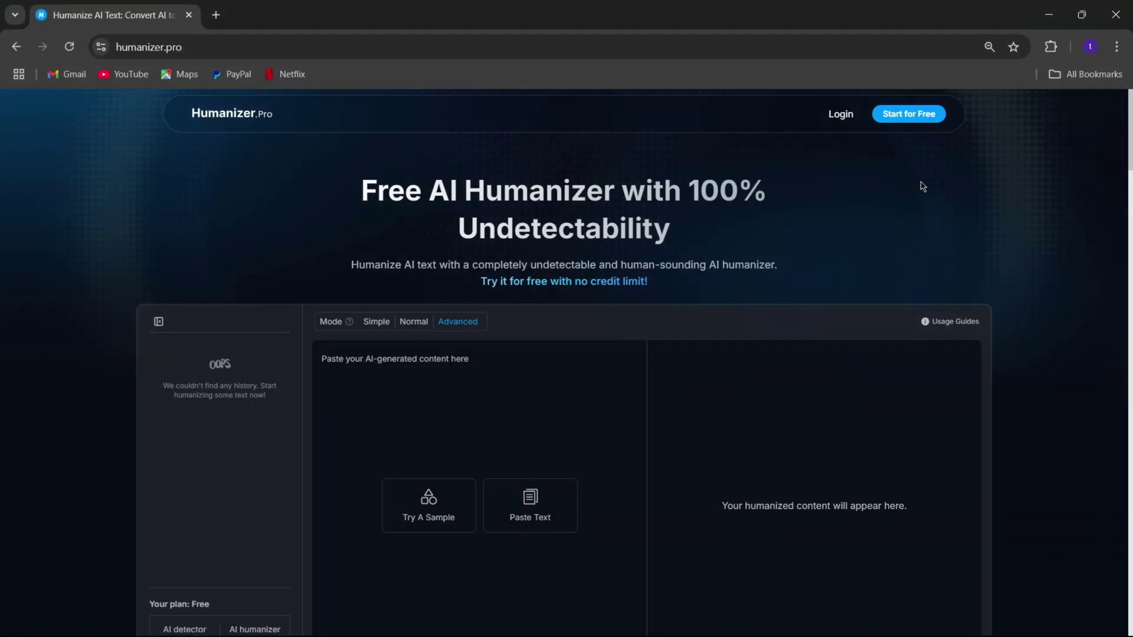
Step: Sign up for a free Humanizer.Pro account with Google
{"action": "left_click", "coordinate": [911, 119]}
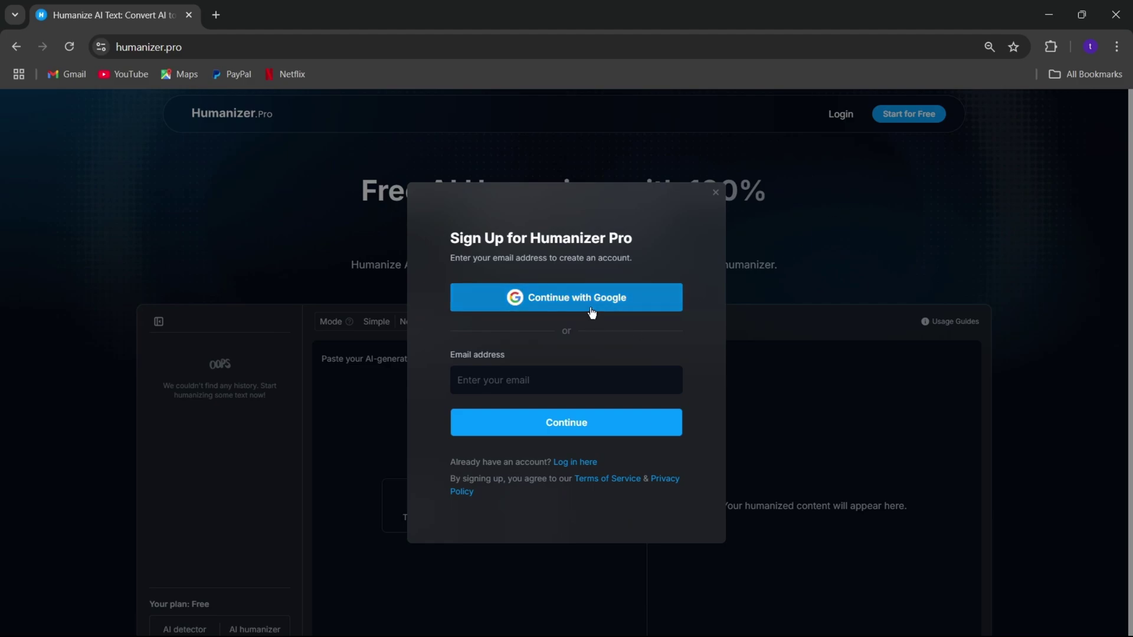
{"action": "left_click", "coordinate": [592, 313]}
{"action": "scroll", "coordinate": [295, 483], "scroll_direction": "down", "scroll_amount": 3}
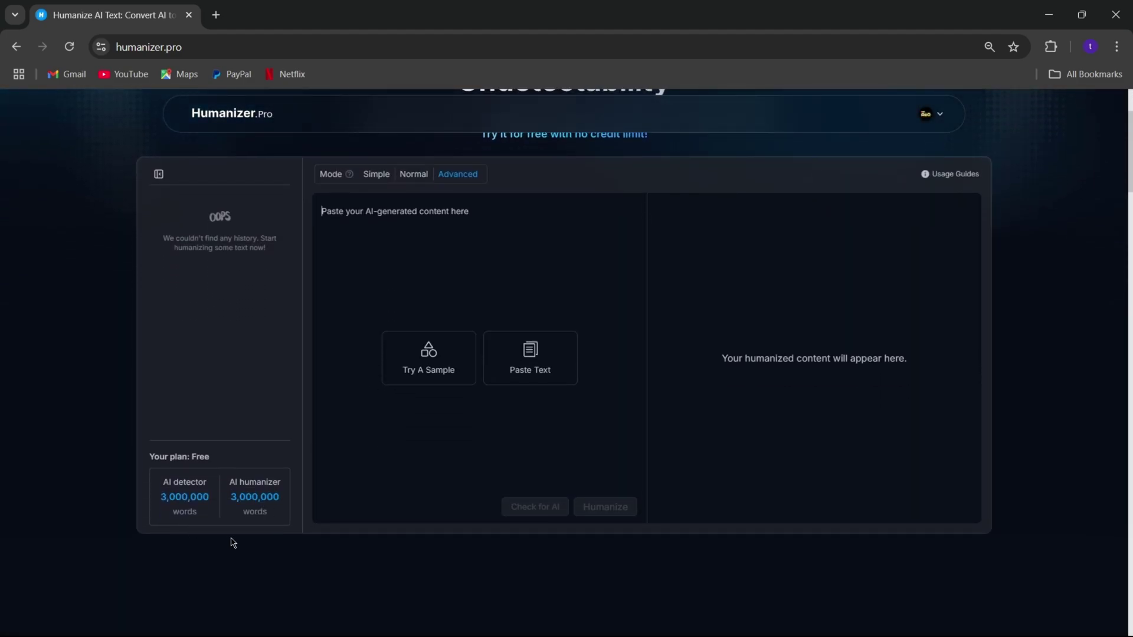
{"action": "scroll", "coordinate": [258, 547], "scroll_direction": "up", "scroll_amount": 3}
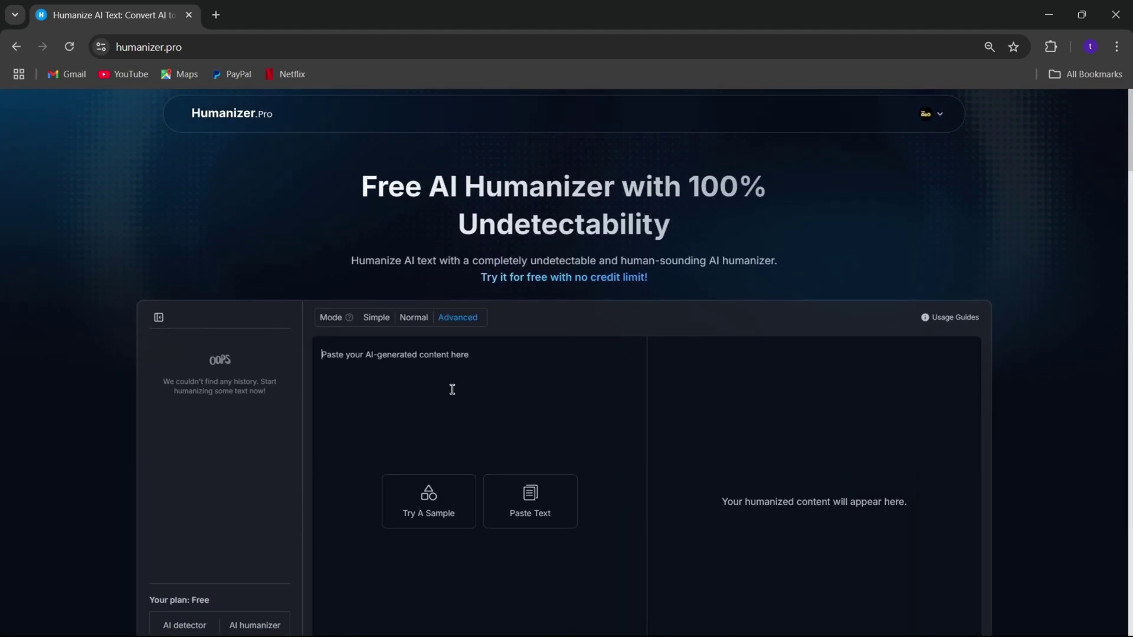
Step: Load the sample essay on stricter plastic regulations into the editor
{"action": "left_click", "coordinate": [424, 387]}
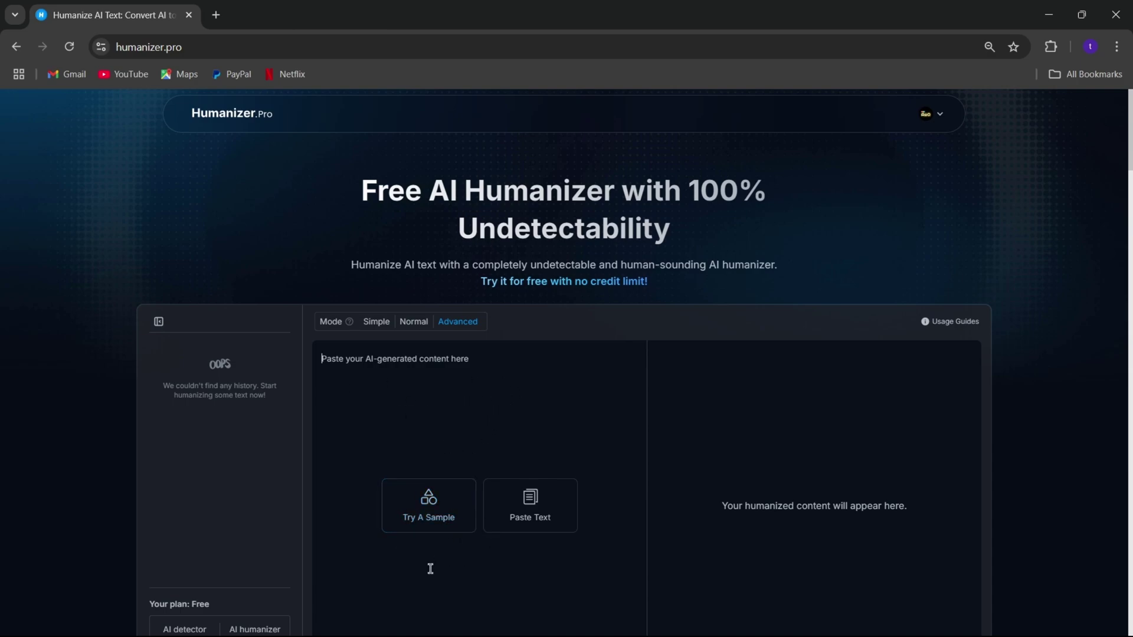
{"action": "scroll", "coordinate": [430, 569], "scroll_direction": "down", "scroll_amount": 1}
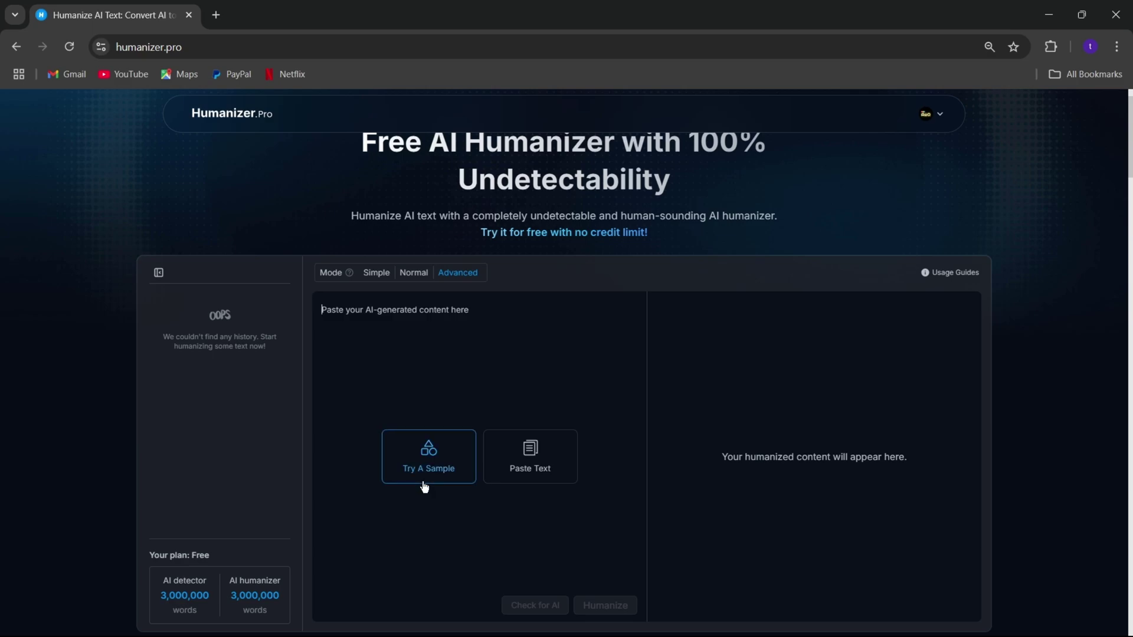
{"action": "left_click", "coordinate": [426, 484]}
{"action": "mouse_move", "coordinate": [331, 279]}
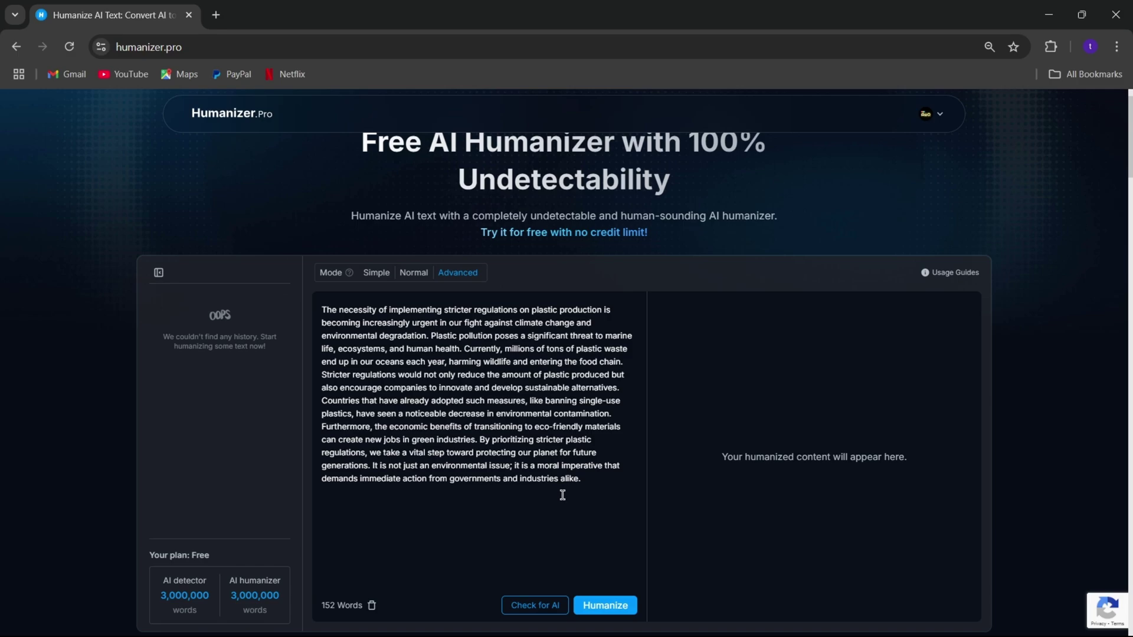
{"action": "scroll", "coordinate": [534, 545], "scroll_direction": "down", "scroll_amount": 1}
Step: Run the AI check on the sample, then humanize it into 165 human-written words and copy them
{"action": "left_click", "coordinate": [535, 556]}
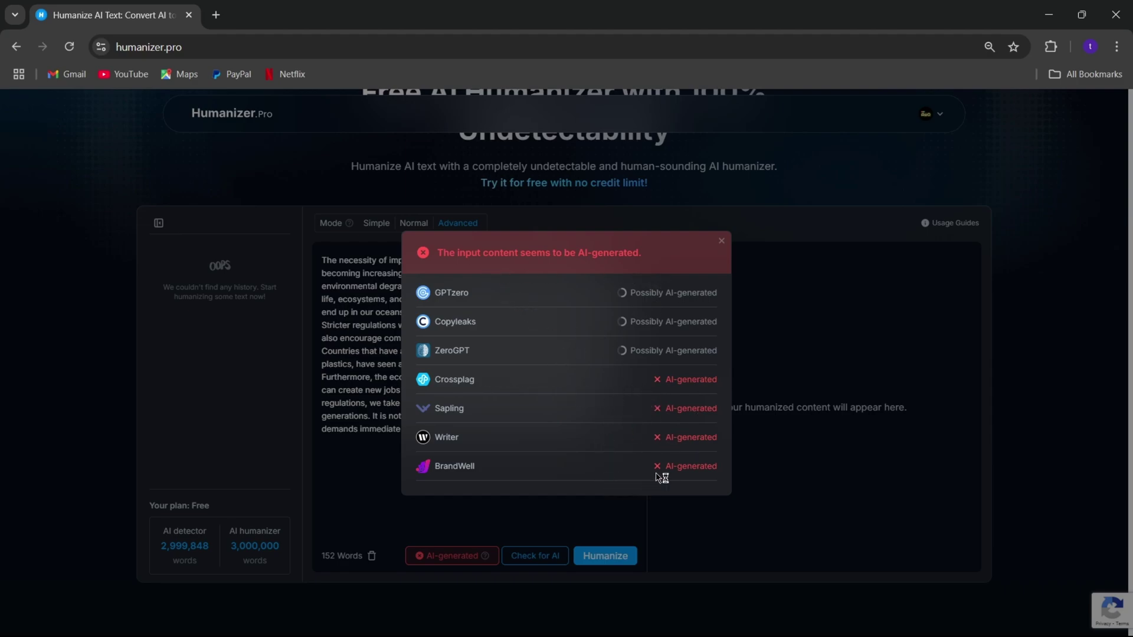
{"action": "left_click", "coordinate": [721, 243]}
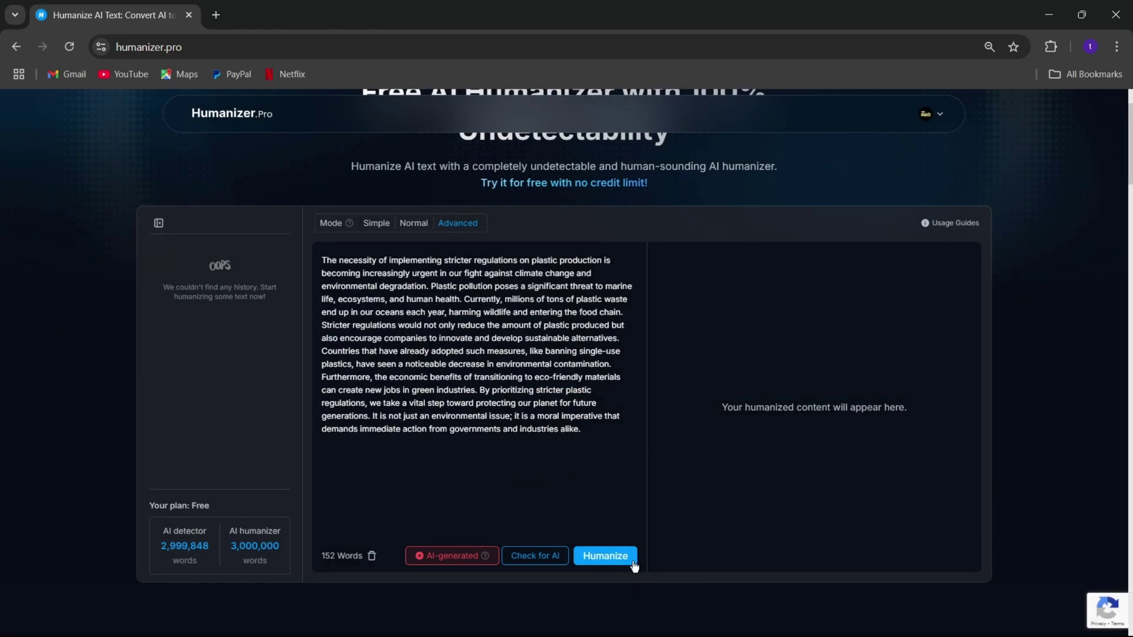
{"action": "left_click", "coordinate": [615, 565]}
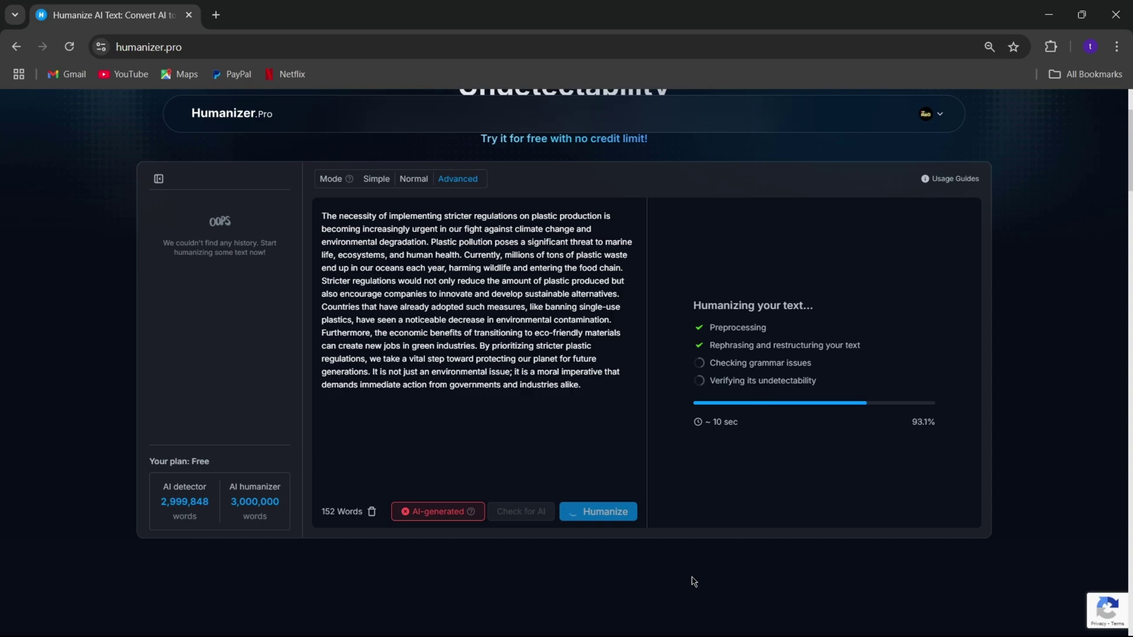
{"action": "key", "text": "Escape"}
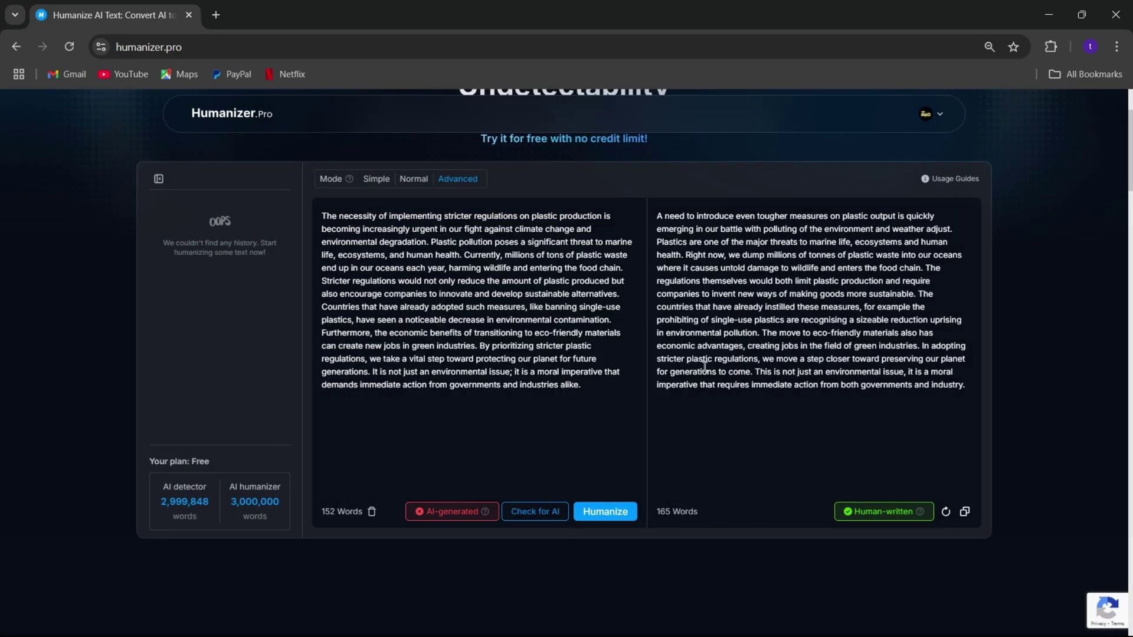
{"action": "left_click", "coordinate": [966, 513]}
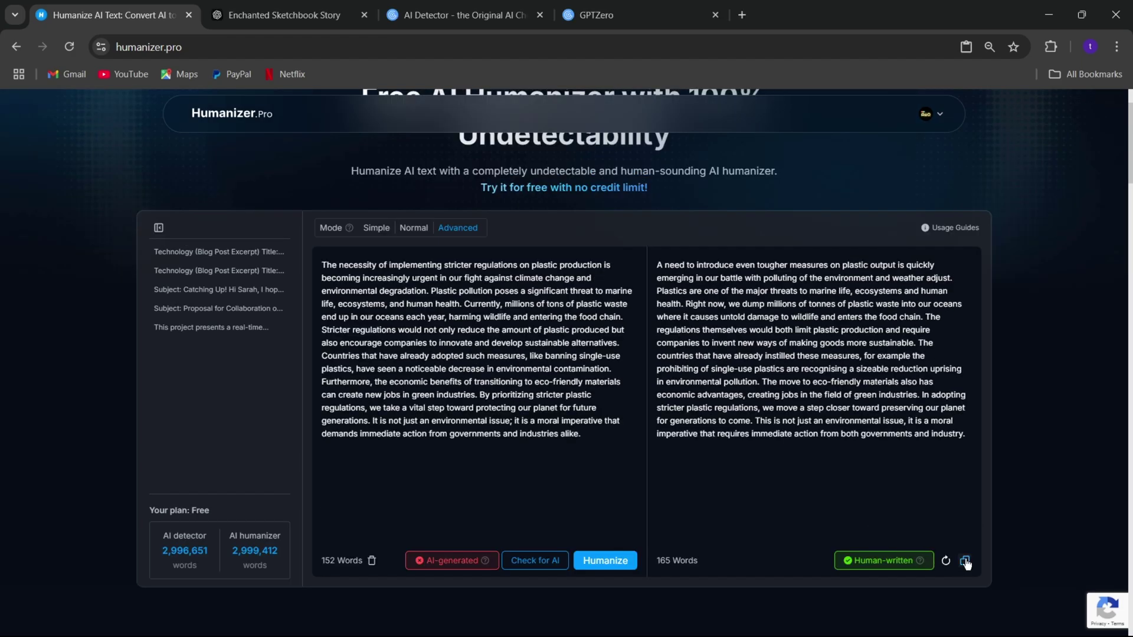
Step: Replace GPTZero's text with the humanized essay and run an advanced scan, rated 11% AI
{"action": "left_click", "coordinate": [964, 561]}
{"action": "left_click", "coordinate": [640, 15]}
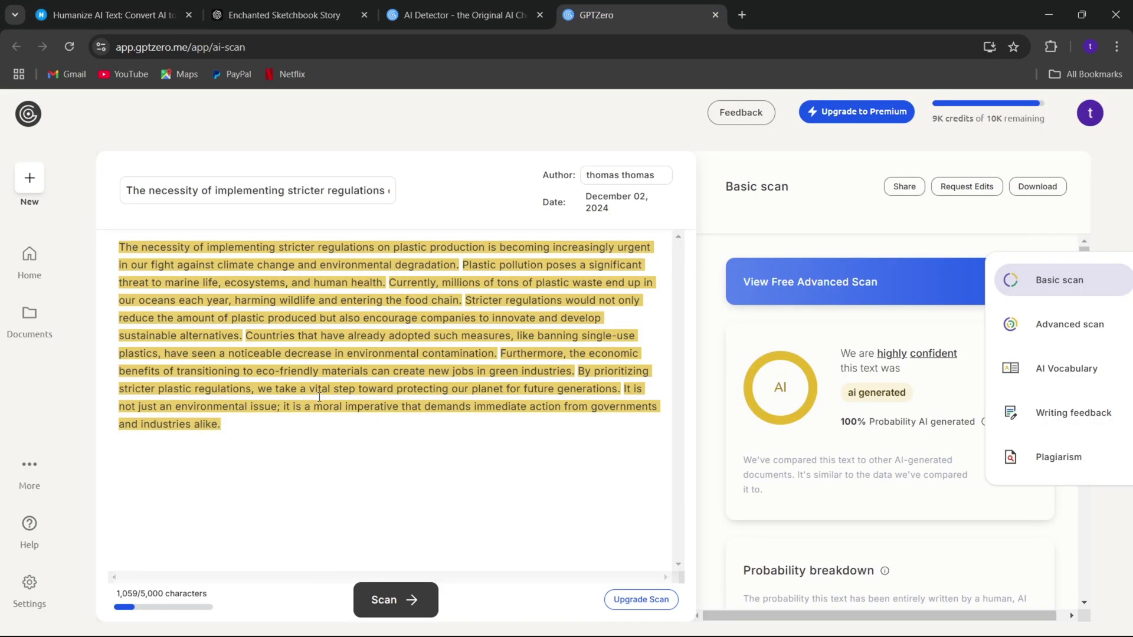
{"action": "key", "text": "ctrl+a"}
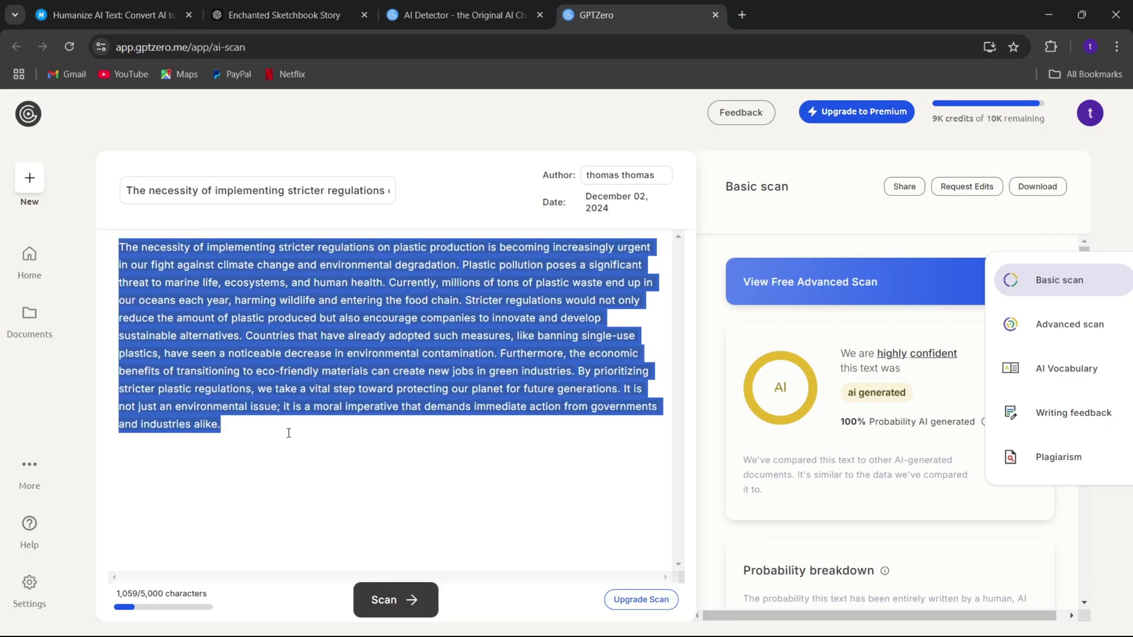
{"action": "key", "text": "BackSpace"}
{"action": "key", "text": "ctrl+v"}
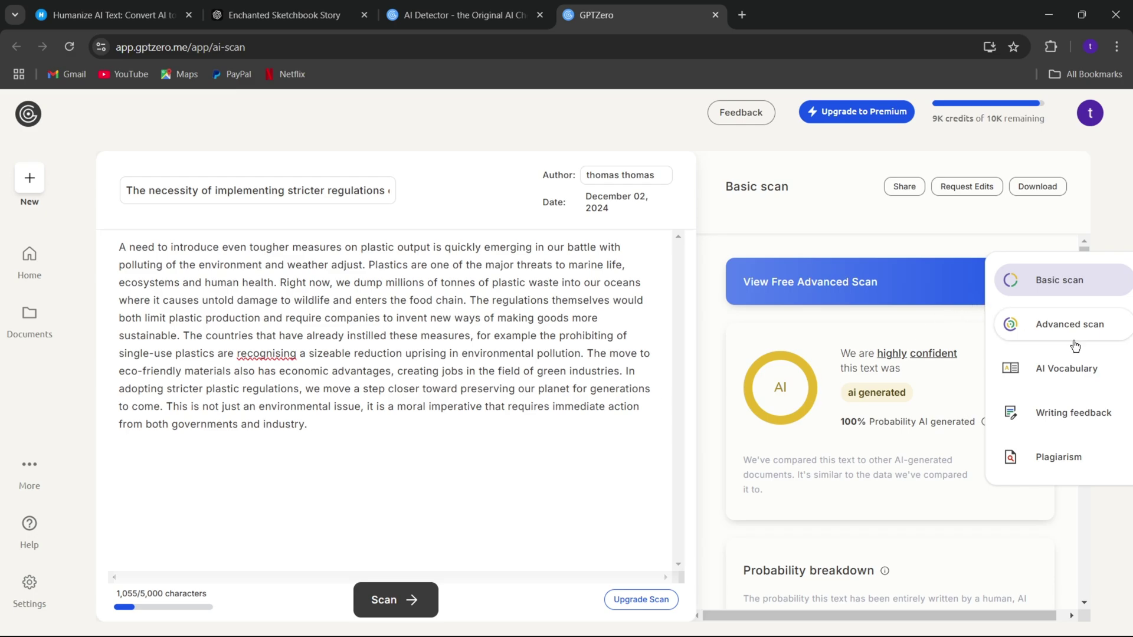
{"action": "left_click", "coordinate": [1089, 332]}
{"action": "left_click", "coordinate": [587, 409]}
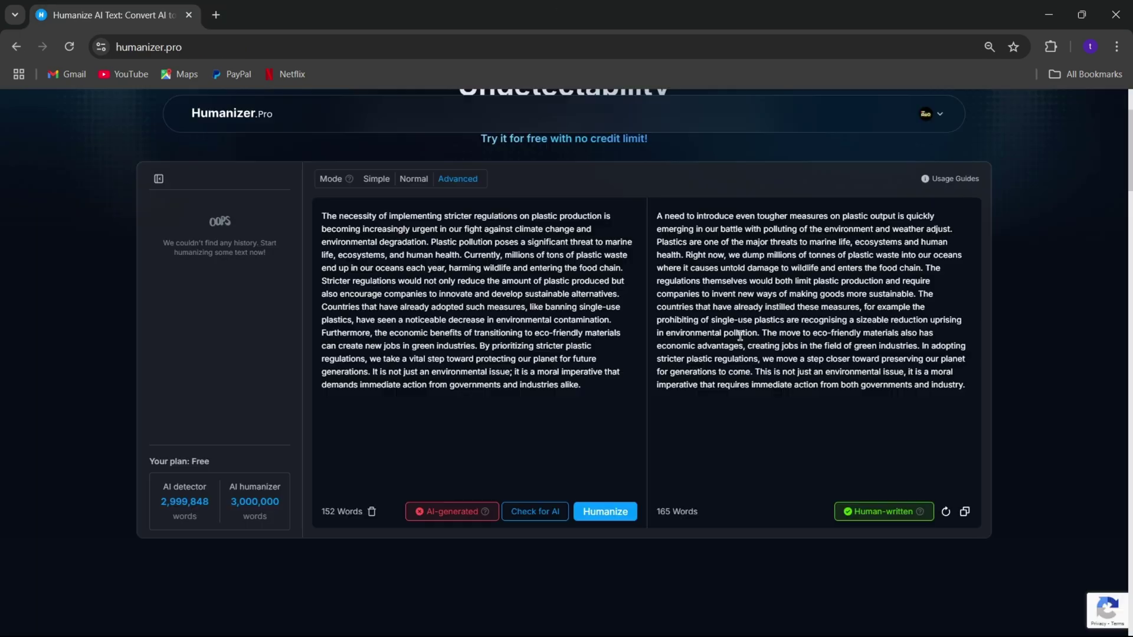
Step: Ask ChatGPT in a new tab to 'generate a short story essay'
{"action": "key", "text": "ctrl+t"}
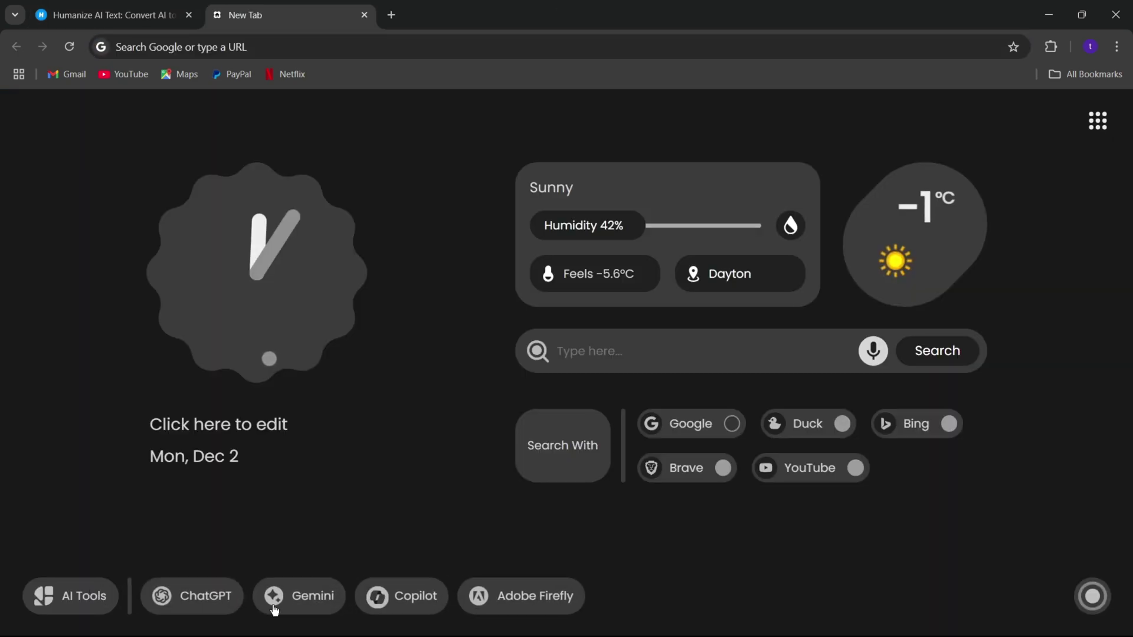
{"action": "left_click", "coordinate": [181, 599]}
{"action": "type", "text": "generate a short story essay"}
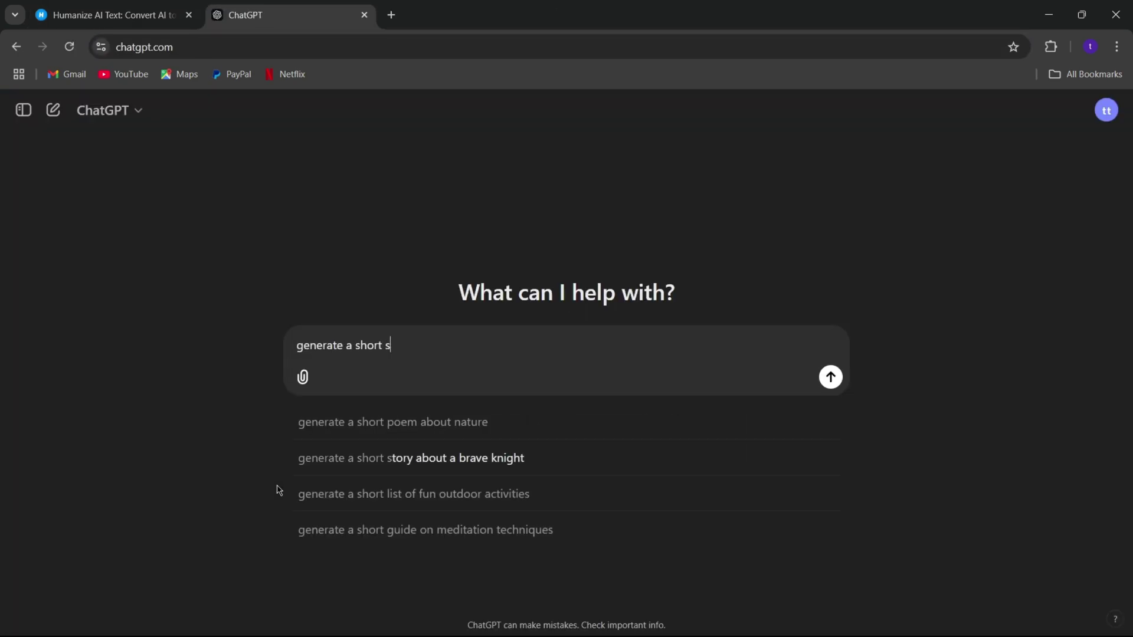
{"action": "key", "text": "Return"}
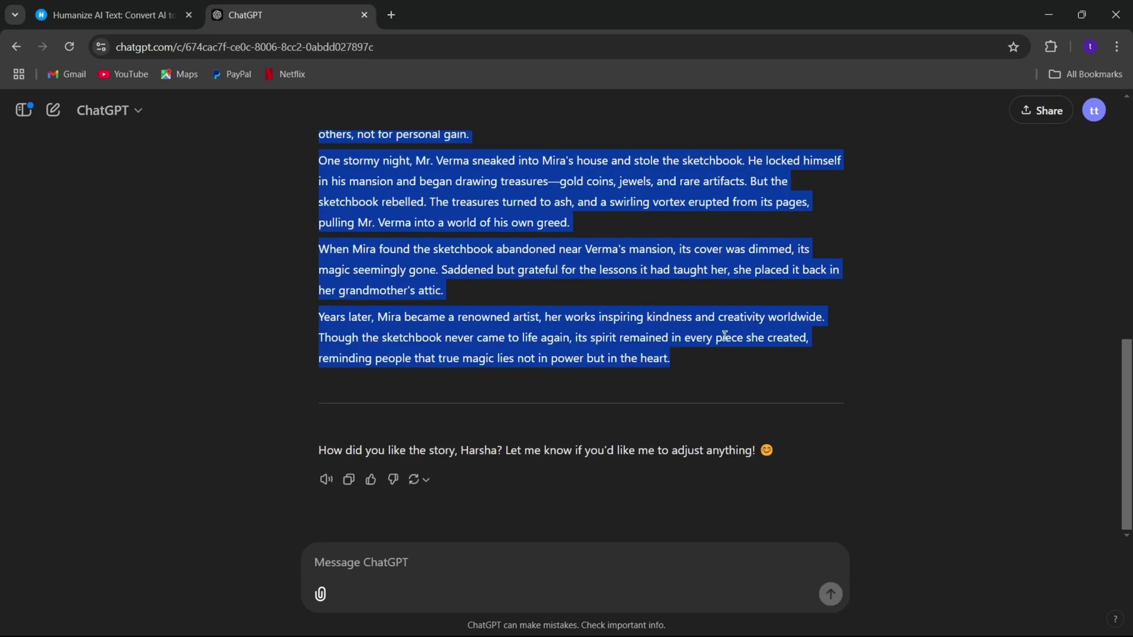
{"action": "right_click", "coordinate": [708, 323]}
Step: Paste The Enchanted Sketchbook story into Humanizer.Pro and check it for AI content
{"action": "left_click", "coordinate": [730, 340]}
{"action": "key", "text": "ctrl+shift+Tab"}
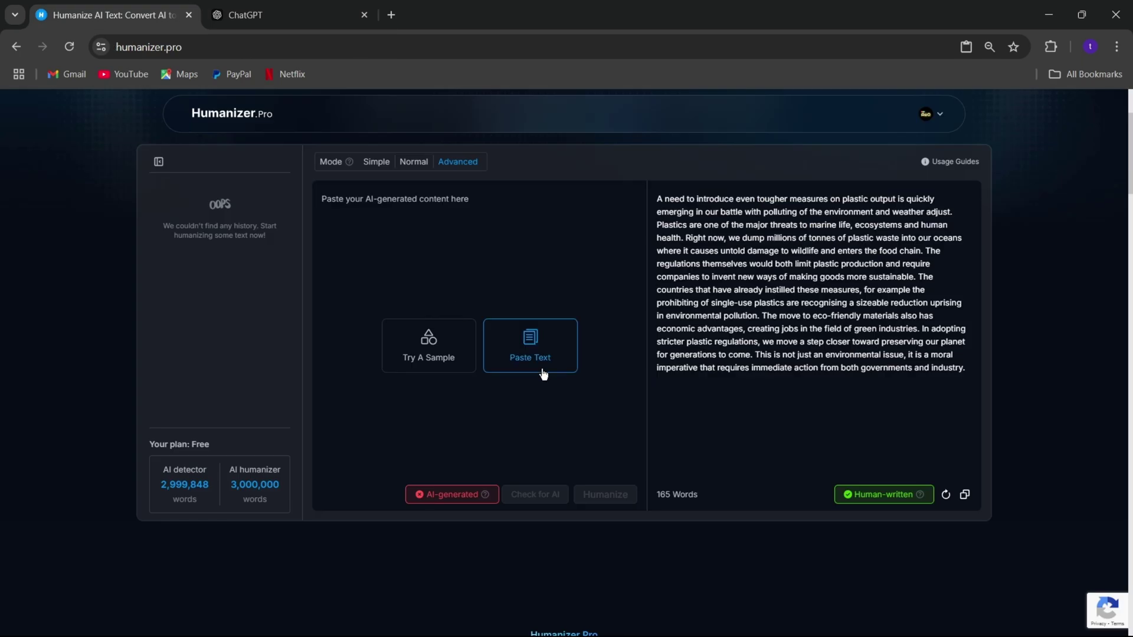
{"action": "left_click", "coordinate": [540, 371]}
{"action": "scroll", "coordinate": [446, 401], "scroll_direction": "down", "scroll_amount": 3}
{"action": "scroll", "coordinate": [447, 402], "scroll_direction": "up", "scroll_amount": 5}
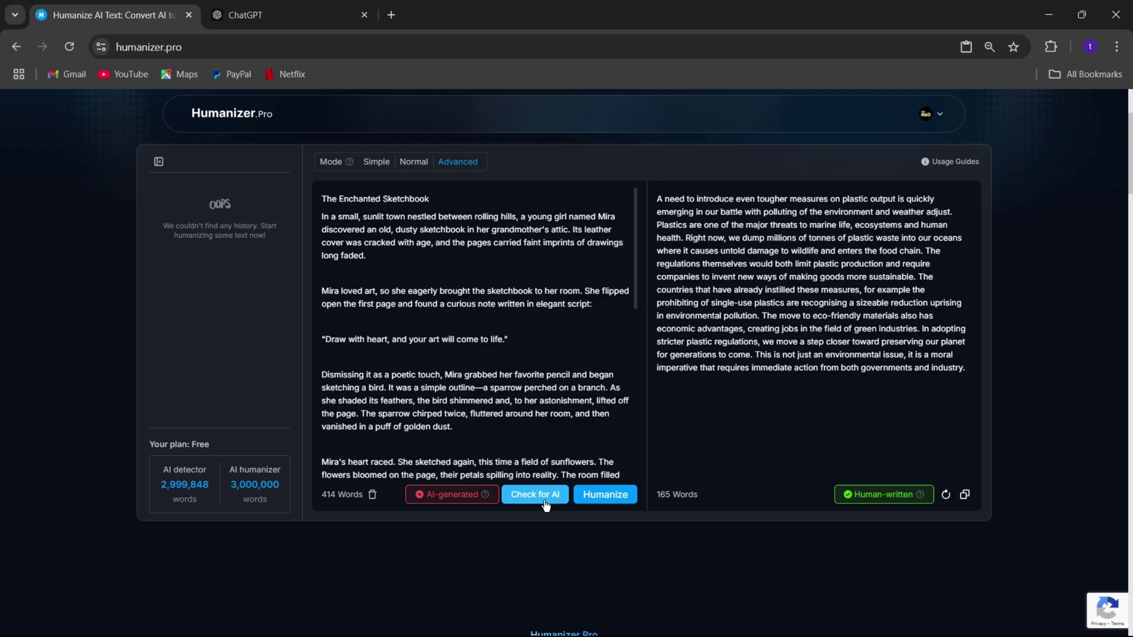
{"action": "left_click", "coordinate": [534, 495]}
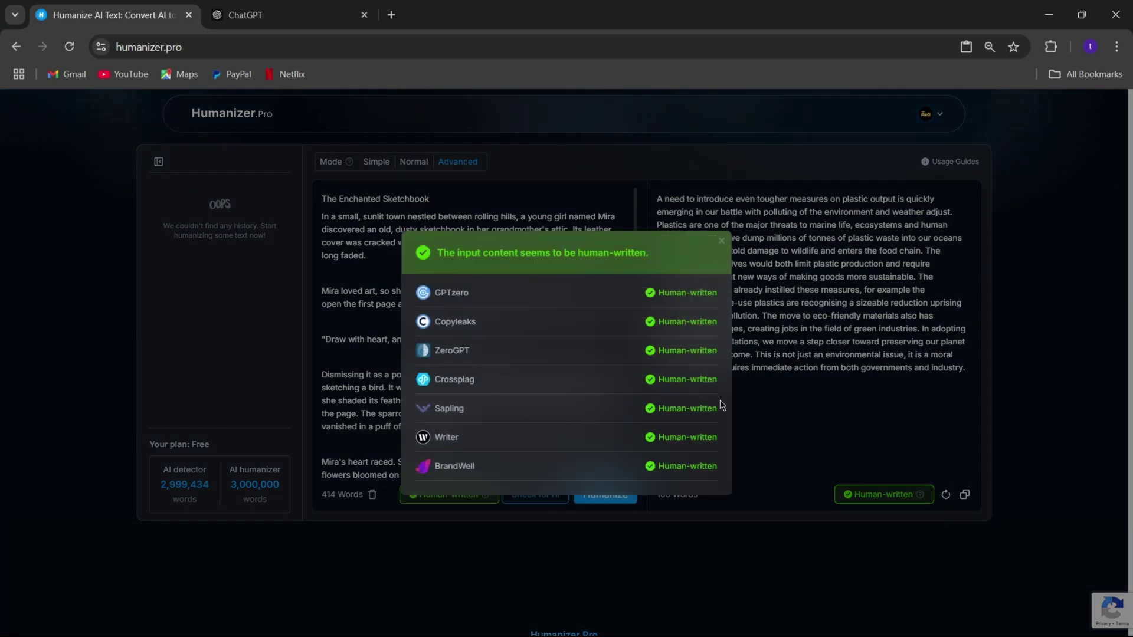
Step: Copy ChatGPT's sustainable-packaging business email reply and return to Humanizer.Pro
{"action": "key", "text": "ctrl+Tab"}
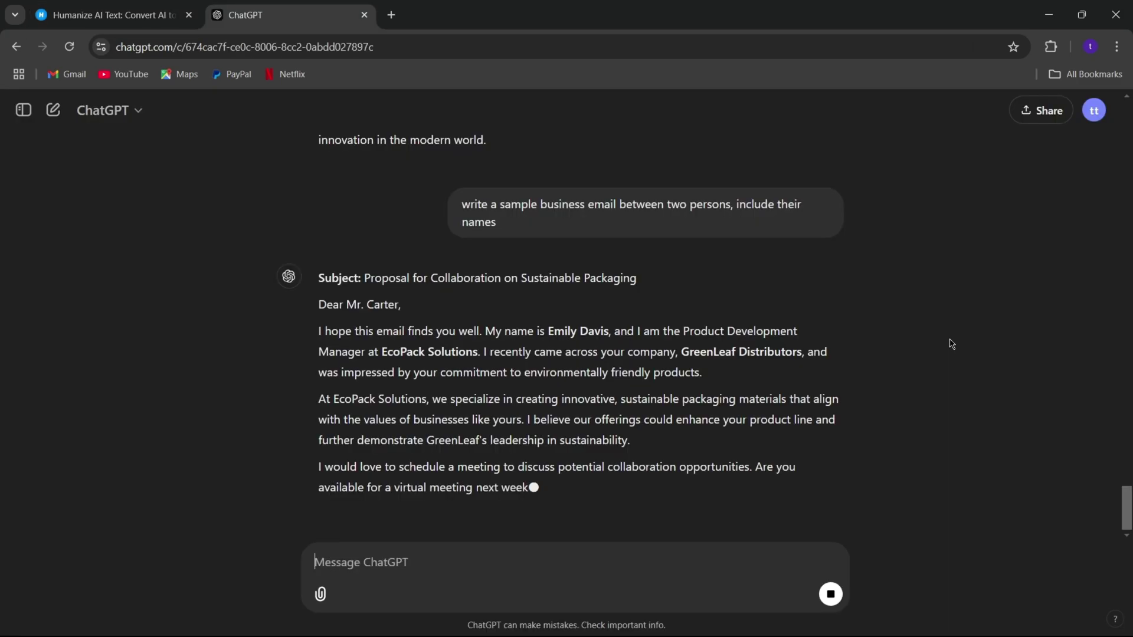
{"action": "left_click_drag", "start_coordinate": [590, 537], "coordinate": [318, 298]}
{"action": "right_click", "coordinate": [367, 384]}
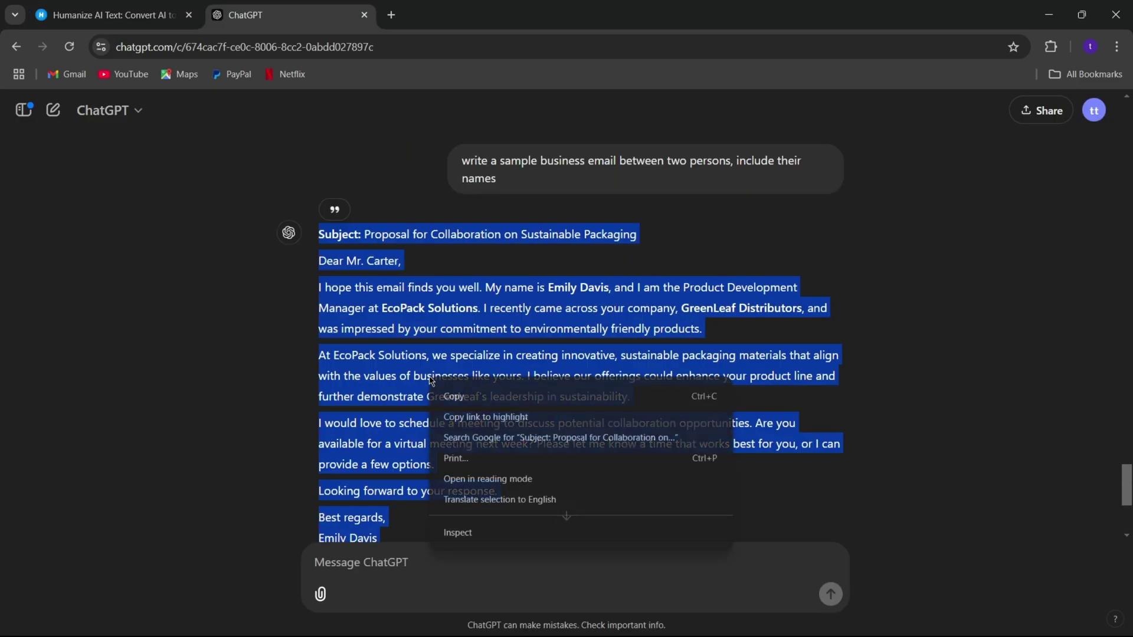
{"action": "key", "text": "Escape"}
{"action": "key", "text": "ctrl+shift+Tab"}
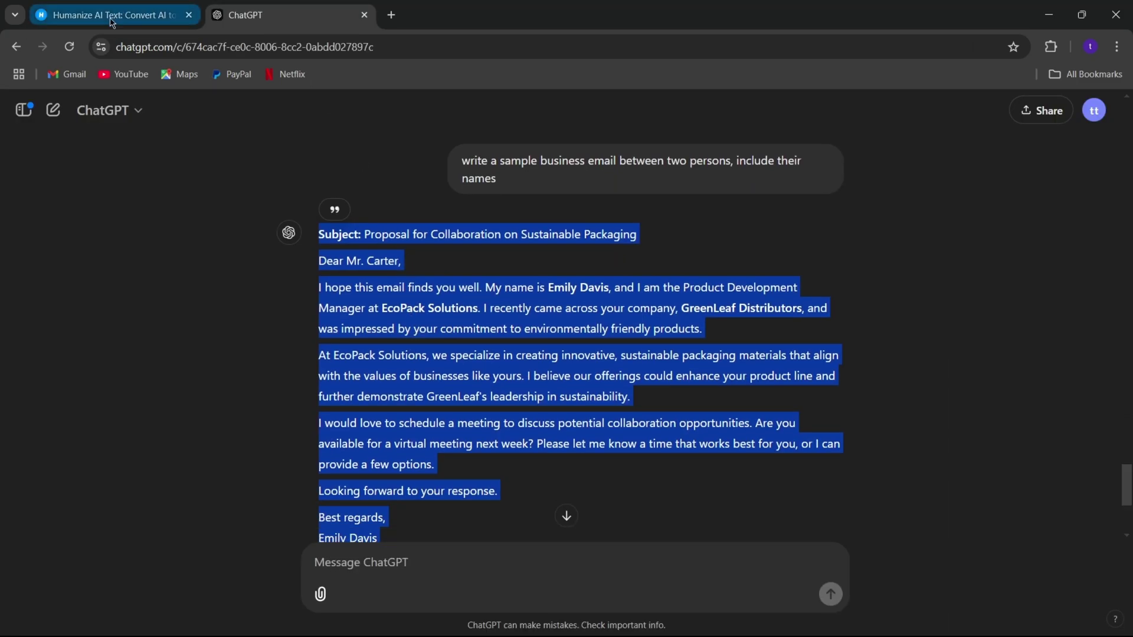
Step: Replace the story with the 139-word business email and check it, rated 60% AI
{"action": "key", "text": "ctrl+a"}
{"action": "key", "text": "Delete"}
{"action": "left_click", "coordinate": [534, 354]}
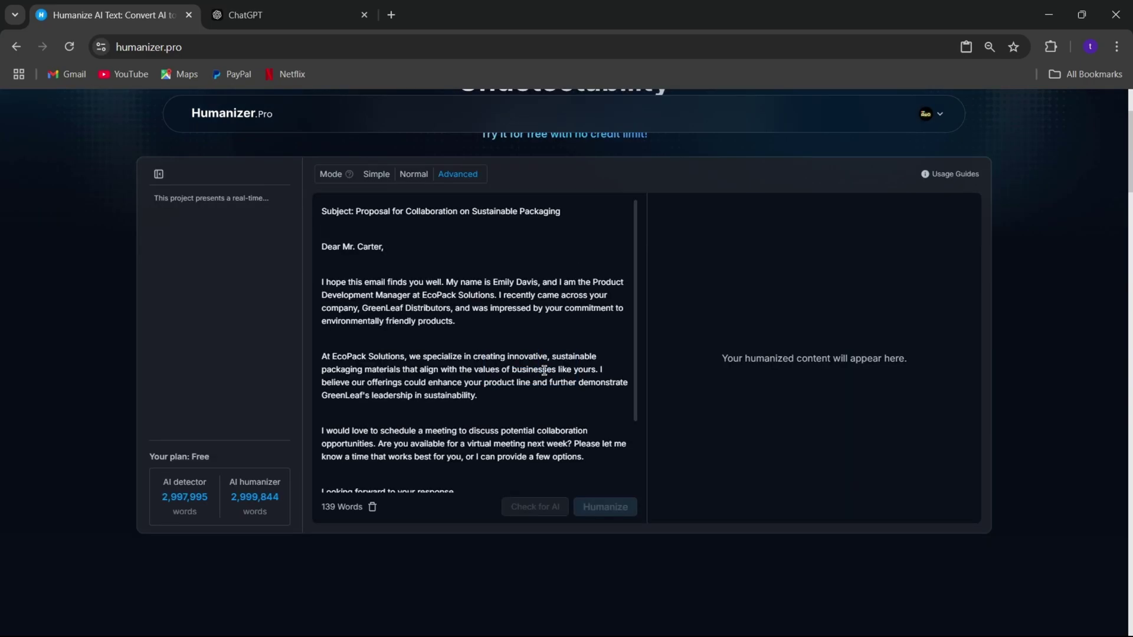
{"action": "scroll", "coordinate": [437, 313], "scroll_direction": "down", "scroll_amount": 5}
{"action": "scroll", "coordinate": [472, 413], "scroll_direction": "up", "scroll_amount": 6}
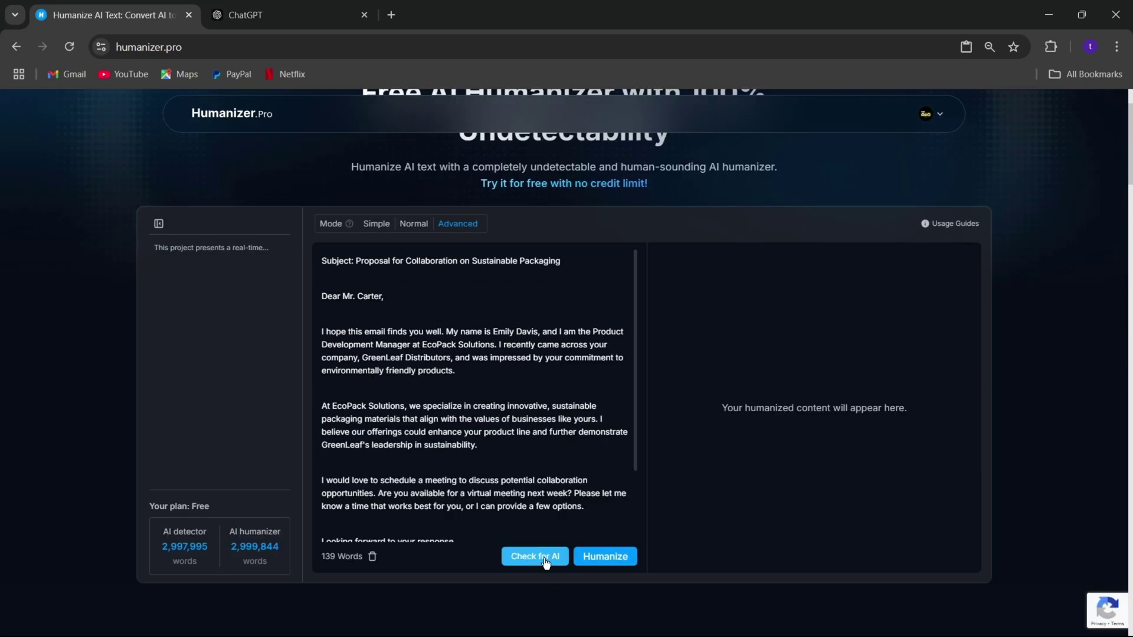
{"action": "left_click", "coordinate": [538, 555]}
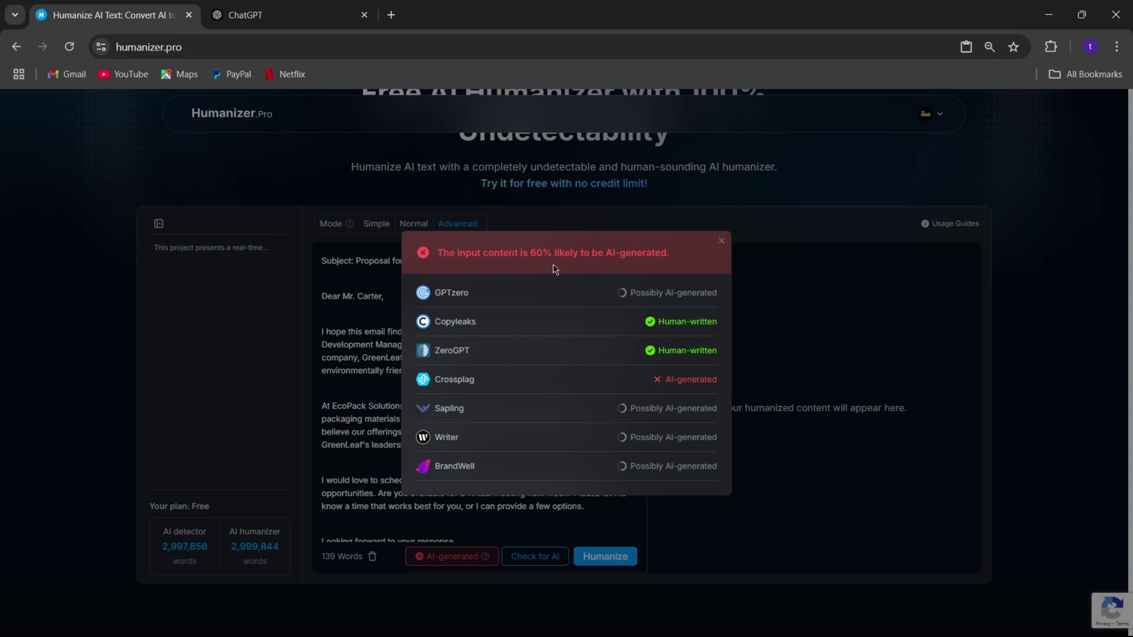
{"action": "scroll", "coordinate": [531, 448], "scroll_direction": "up", "scroll_amount": 2}
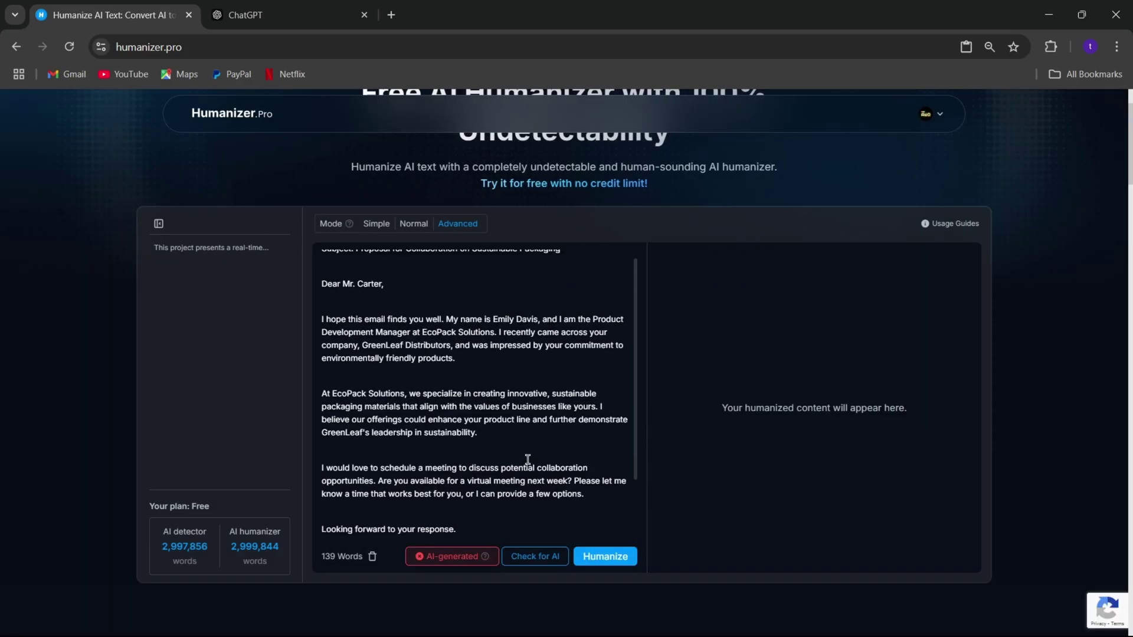
Step: Humanize the email, put the 133-word output in the input, and recheck it
{"action": "left_click", "coordinate": [602, 557]}
{"action": "scroll", "coordinate": [579, 613], "scroll_direction": "down", "scroll_amount": 1}
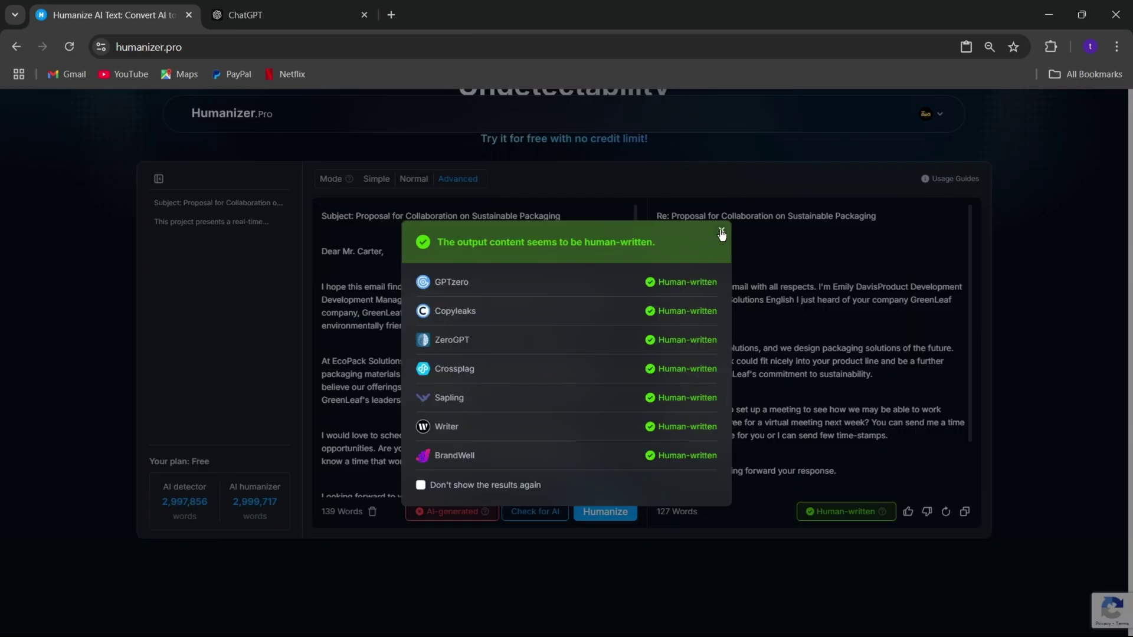
{"action": "left_click", "coordinate": [721, 235]}
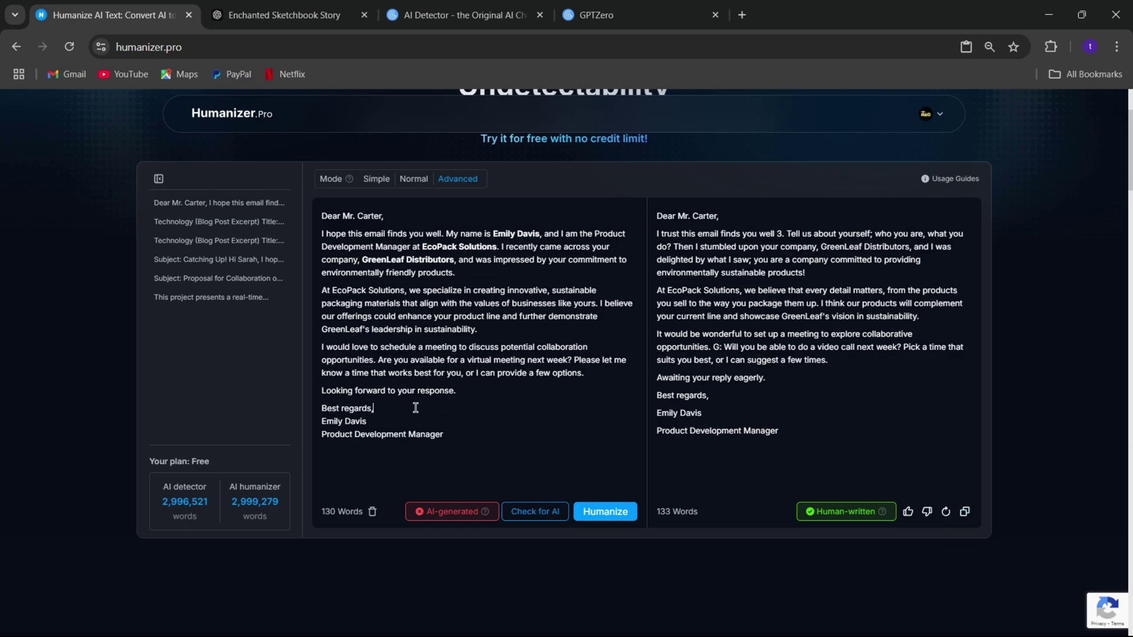
{"action": "key", "text": "ctrl+a"}
{"action": "key", "text": "BackSpace"}
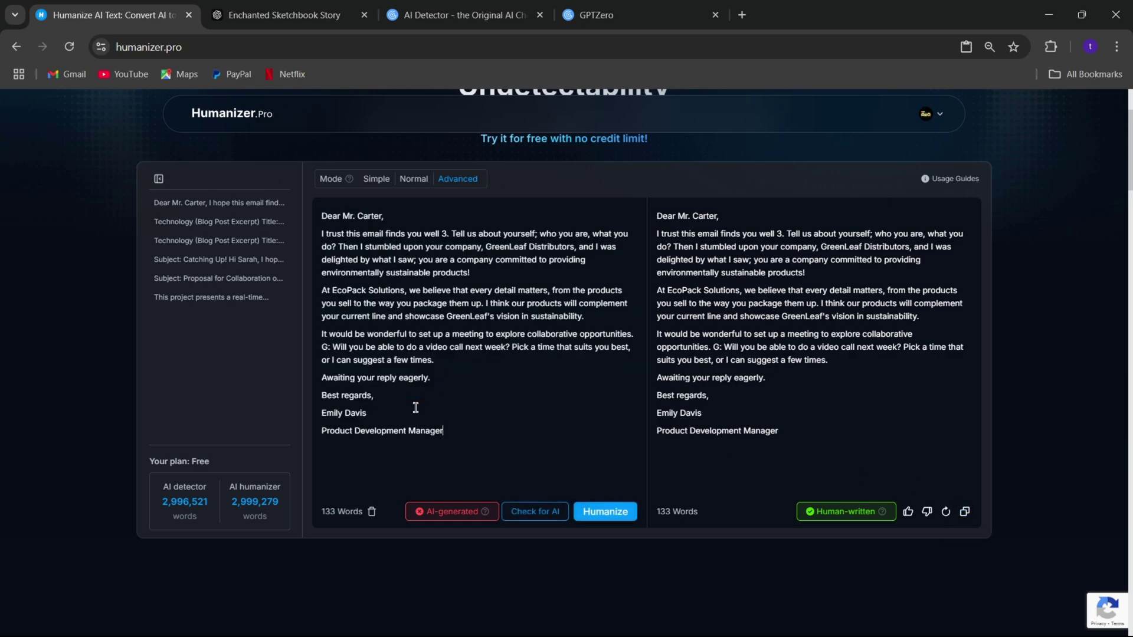
{"action": "left_click", "coordinate": [538, 513]}
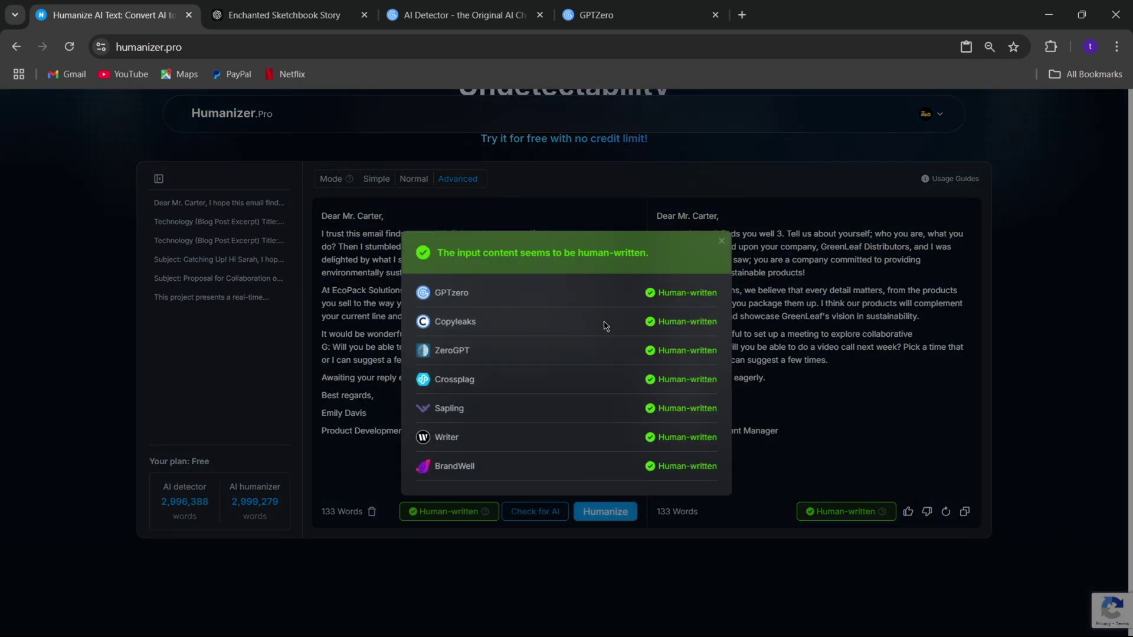
Step: Replace GPTZero's scanned text with the humanized email and rescan it, getting 2% AI
{"action": "left_click", "coordinate": [721, 241]}
{"action": "left_click", "coordinate": [630, 14]}
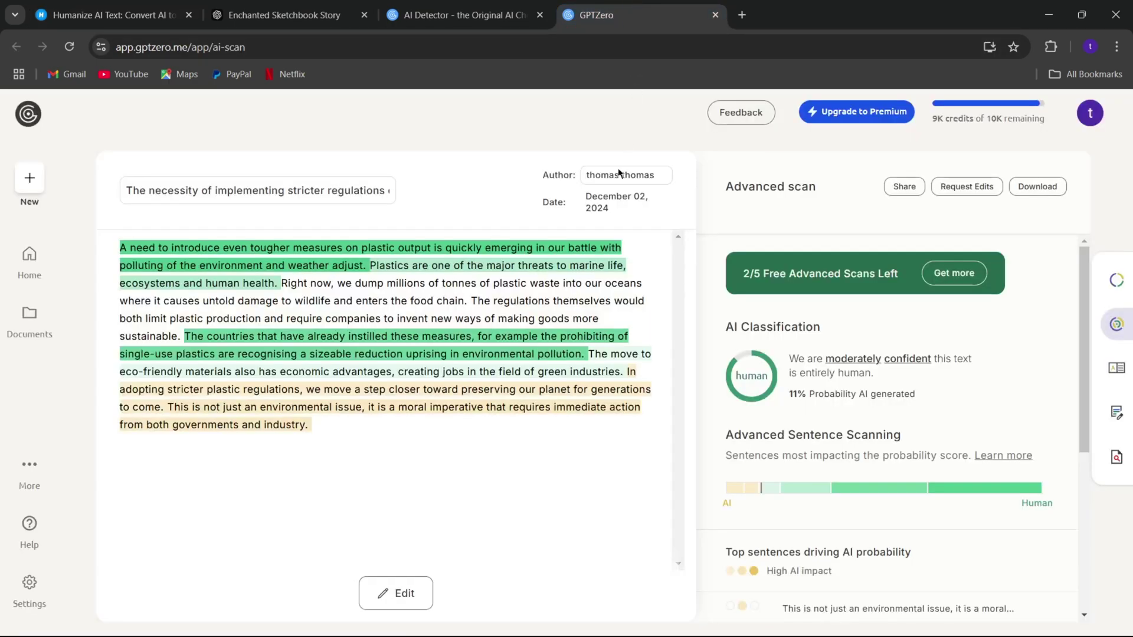
{"action": "left_click", "coordinate": [319, 435]}
{"action": "key", "text": "ctrl+a"}
{"action": "key", "text": "BackSpace"}
{"action": "key", "text": "ctrl+v"}
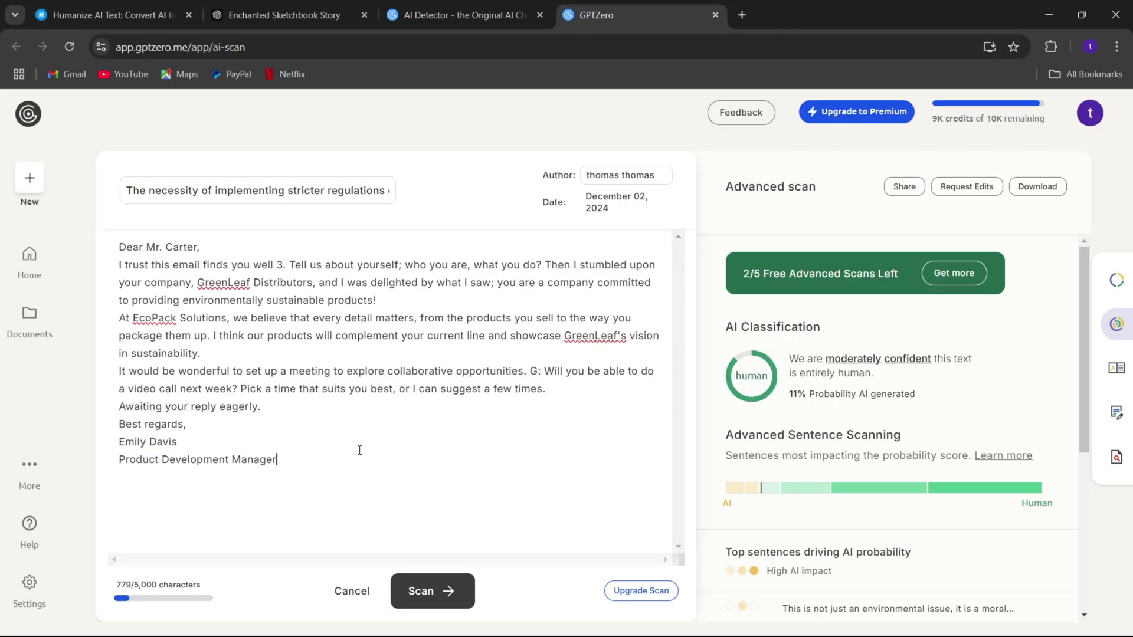
{"action": "left_click", "coordinate": [432, 591]}
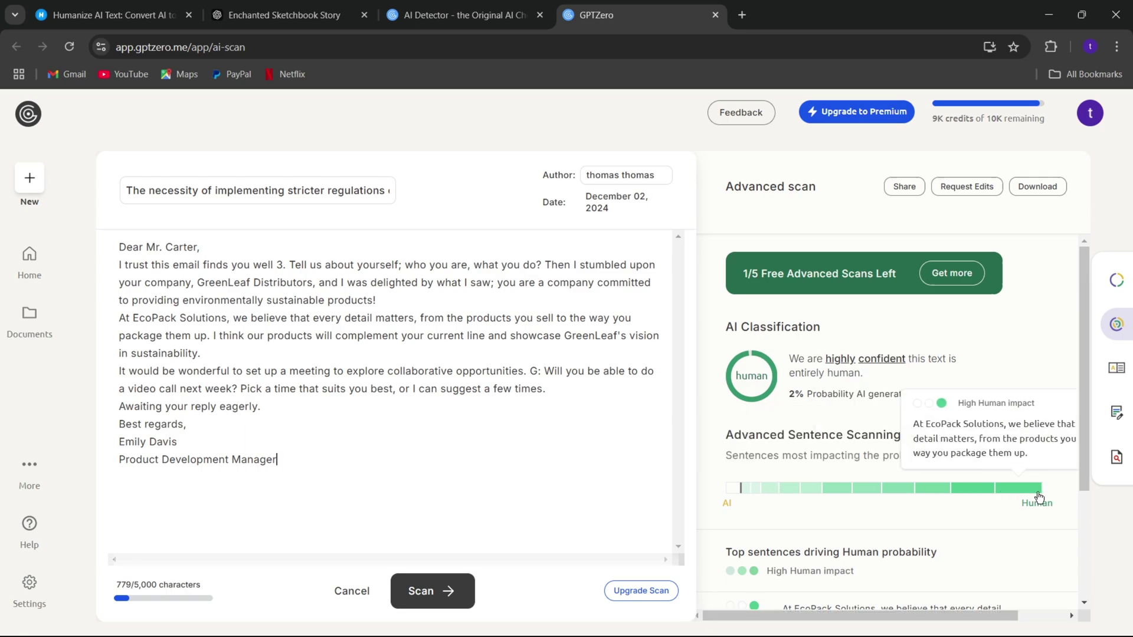
{"action": "scroll", "coordinate": [982, 504], "scroll_direction": "down", "scroll_amount": 1}
{"action": "scroll", "coordinate": [859, 482], "scroll_direction": "up", "scroll_amount": 1}
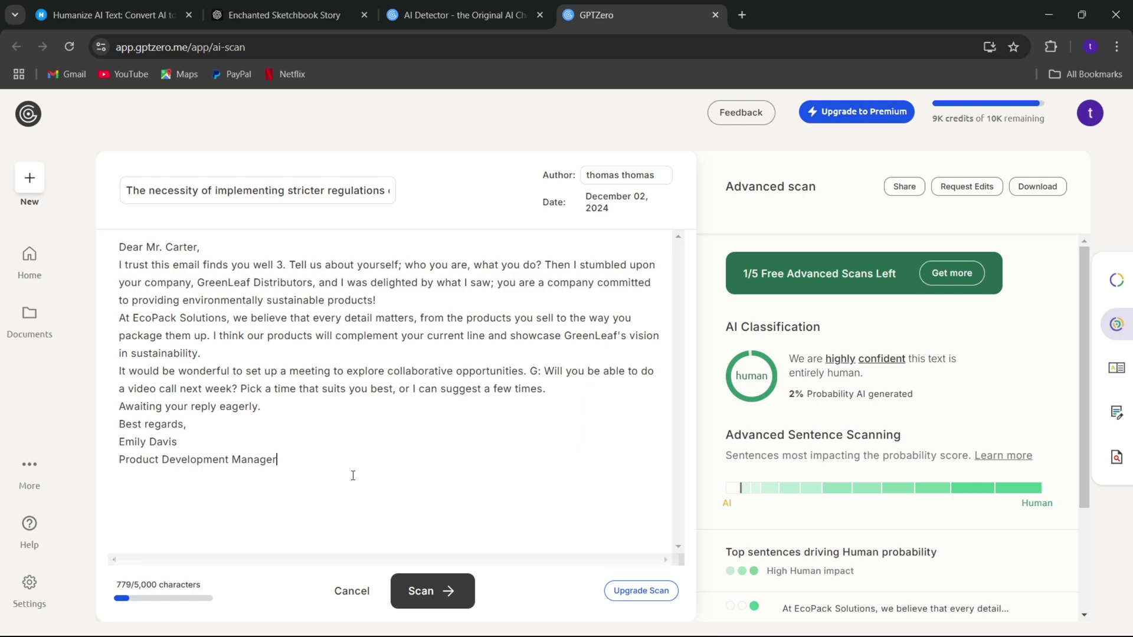
{"action": "scroll", "coordinate": [961, 459], "scroll_direction": "down", "scroll_amount": 3}
{"action": "scroll", "coordinate": [948, 458], "scroll_direction": "up", "scroll_amount": 3}
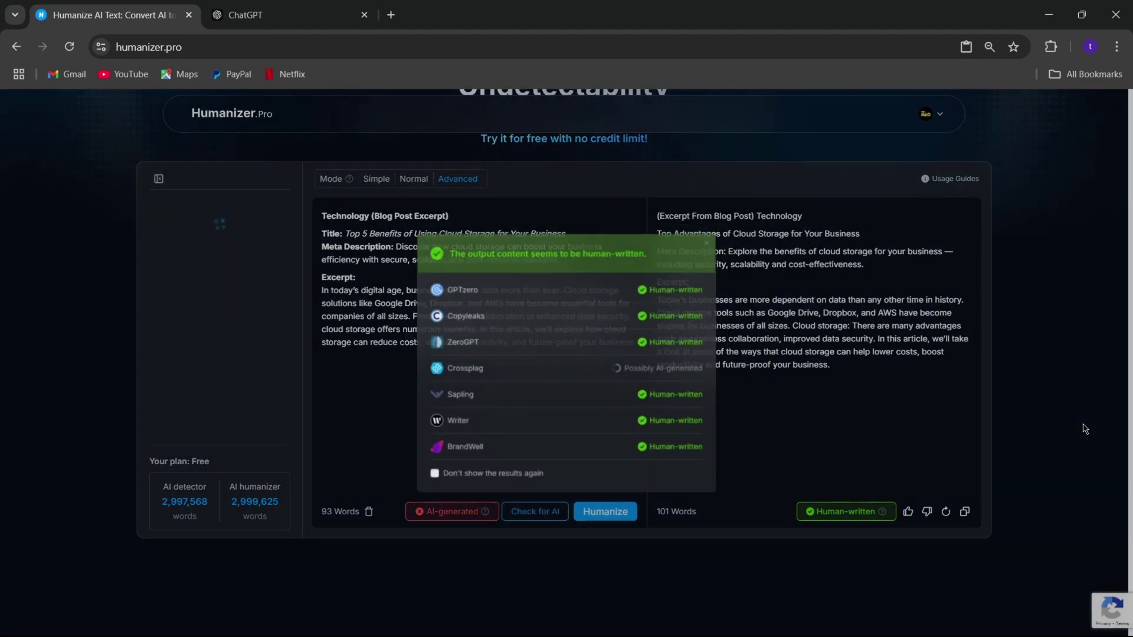
Step: Close the output results and scroll to the Humanize AI Text to Bypass All Detectors section
{"action": "left_click", "coordinate": [1084, 429]}
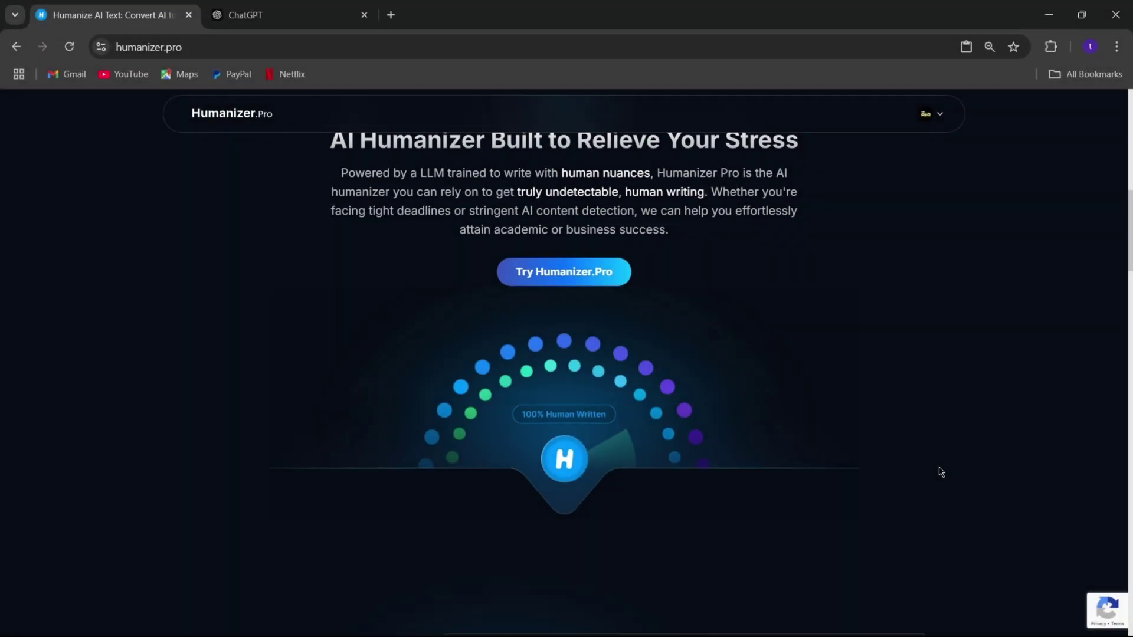
{"action": "scroll", "coordinate": [938, 472], "scroll_direction": "down", "scroll_amount": 3}
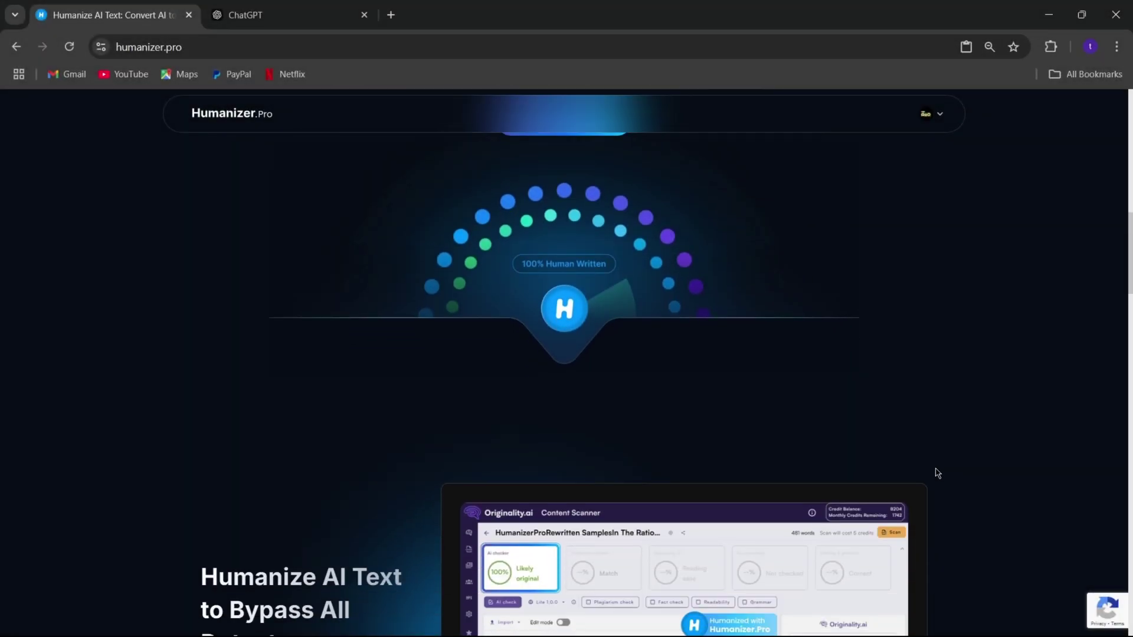
{"action": "scroll", "coordinate": [938, 473], "scroll_direction": "down", "scroll_amount": 5}
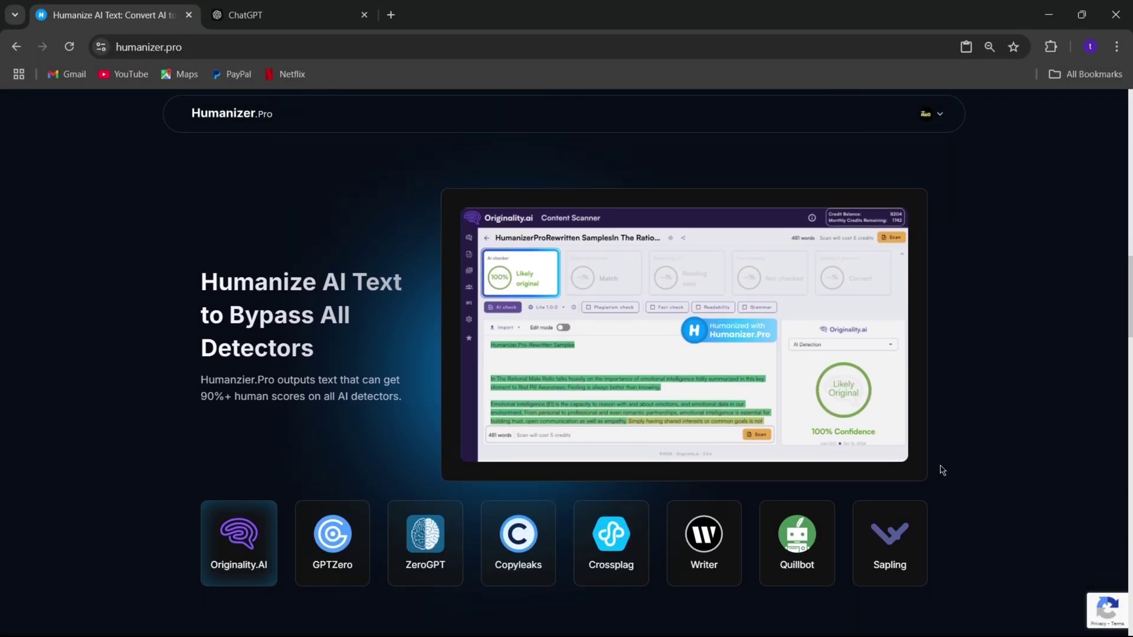
{"action": "scroll", "coordinate": [954, 460], "scroll_direction": "down", "scroll_amount": 1}
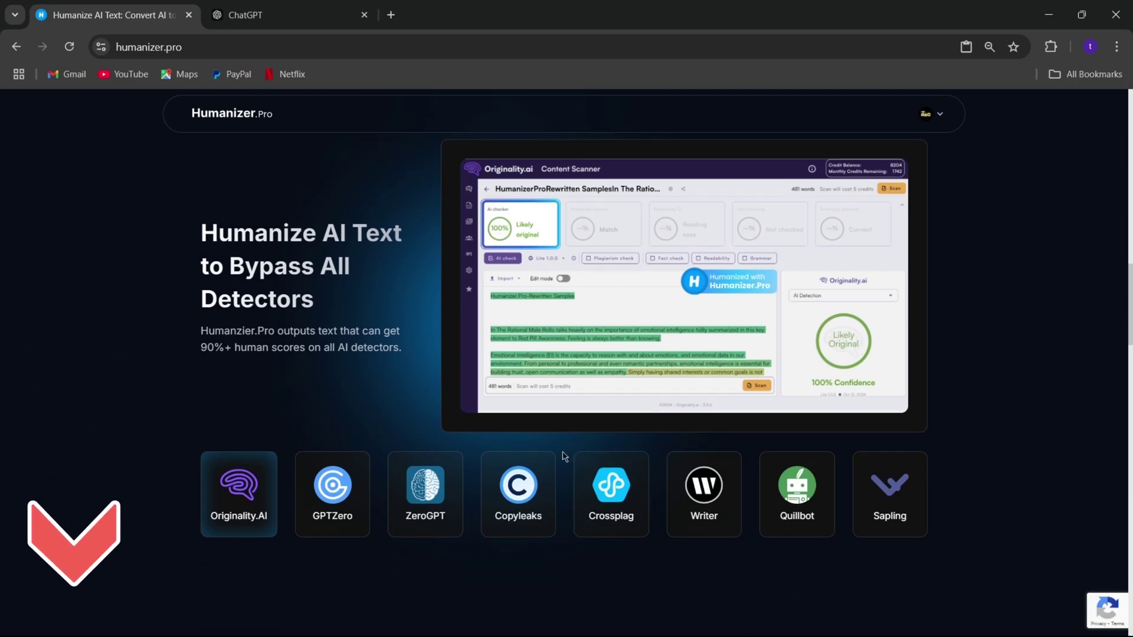